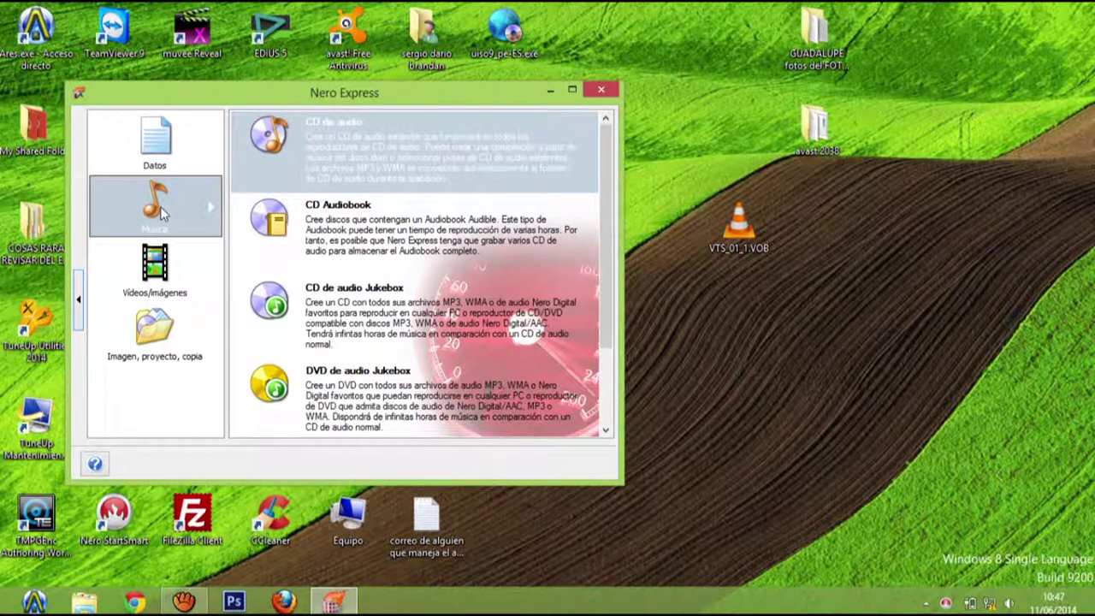
Create a DVD-video files project containing VTS_01_1.VOB from the desktop and proceed to the final burn settings.
click(157, 282)
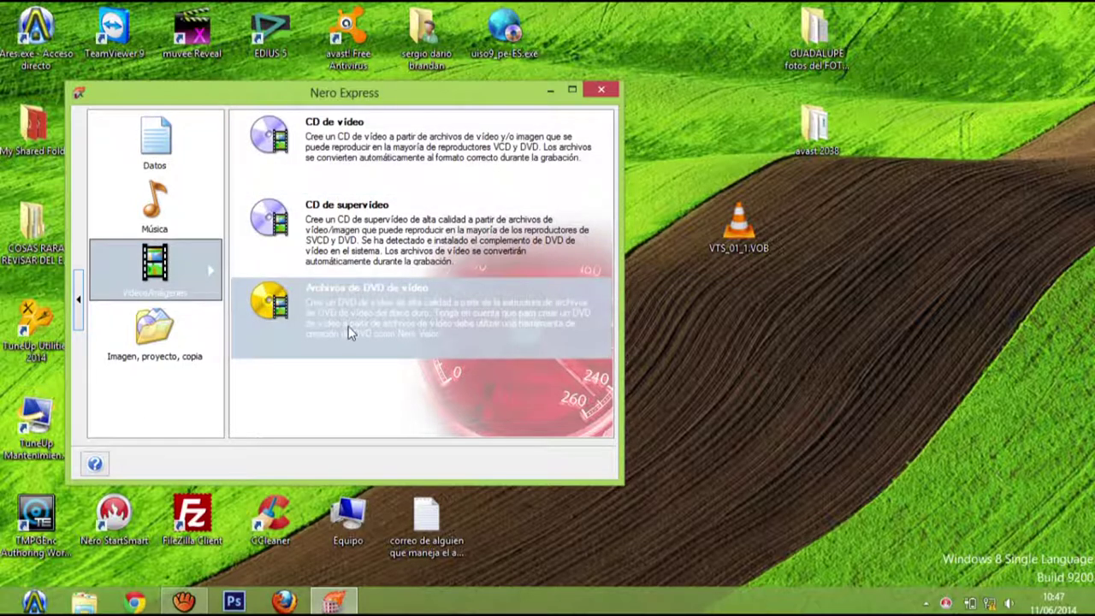
click(169, 330)
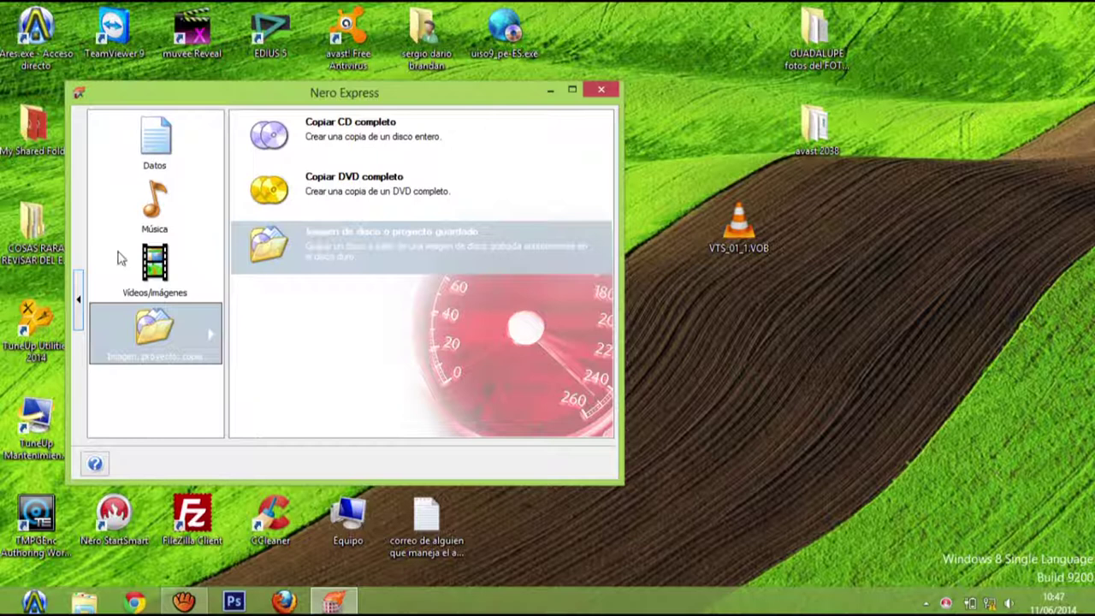
click(156, 275)
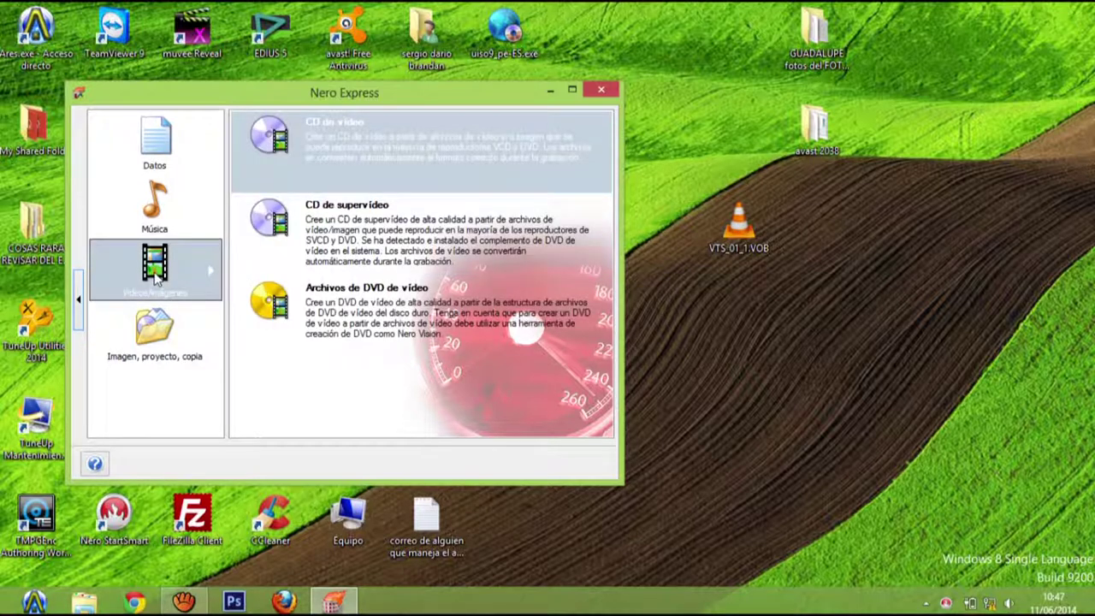
click(326, 330)
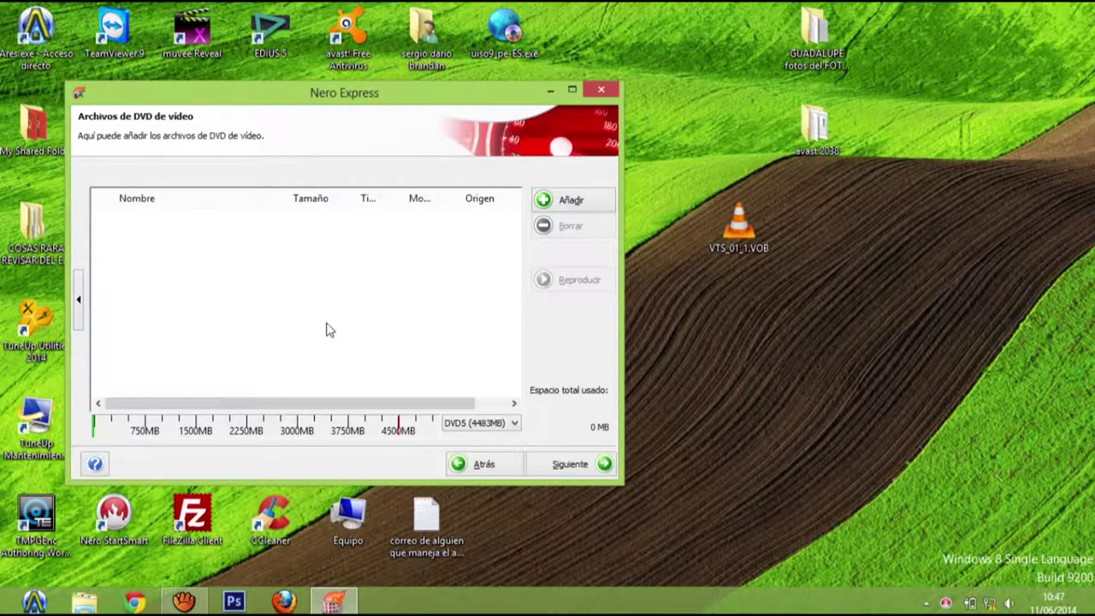
drag(745, 224, 392, 263)
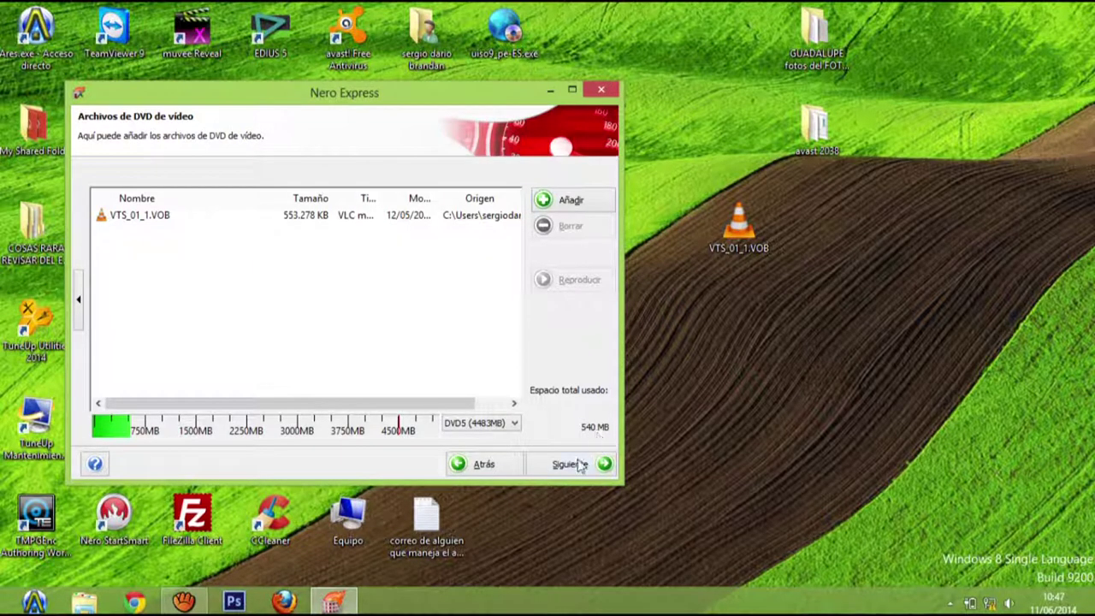
click(579, 464)
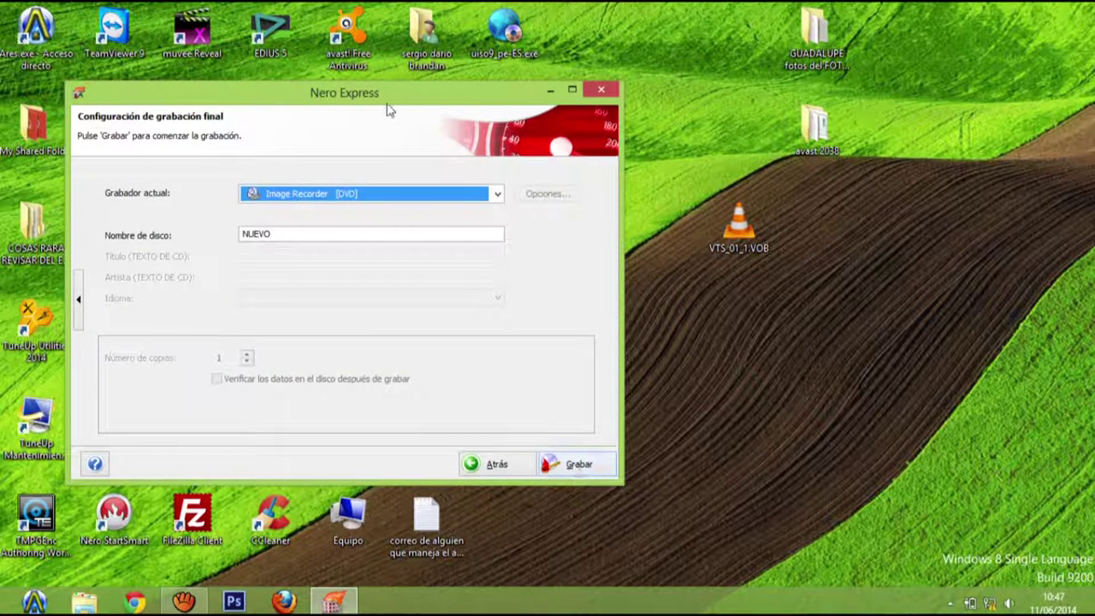
Set the current recorder to F: TSSTcorp CDDVDW SN-208DB [DVD].
drag(376, 94, 595, 89)
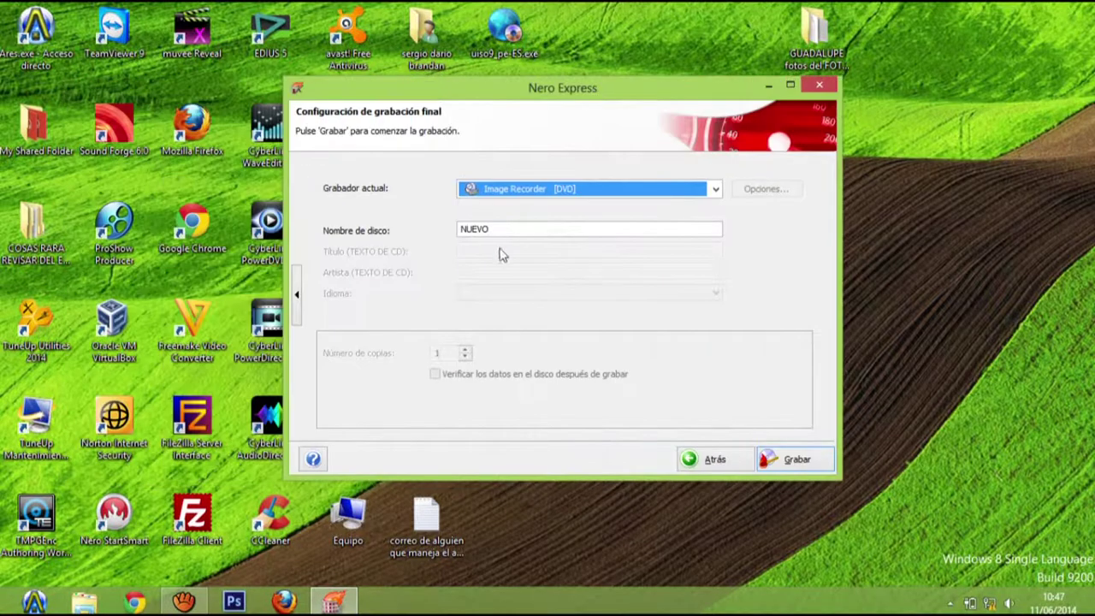
click(561, 190)
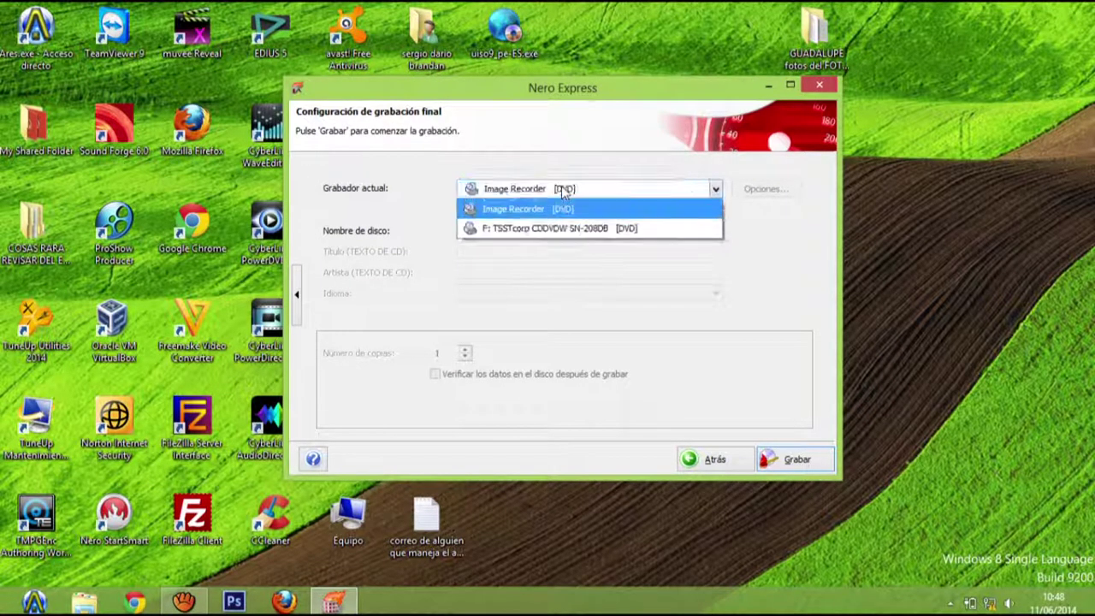
click(536, 227)
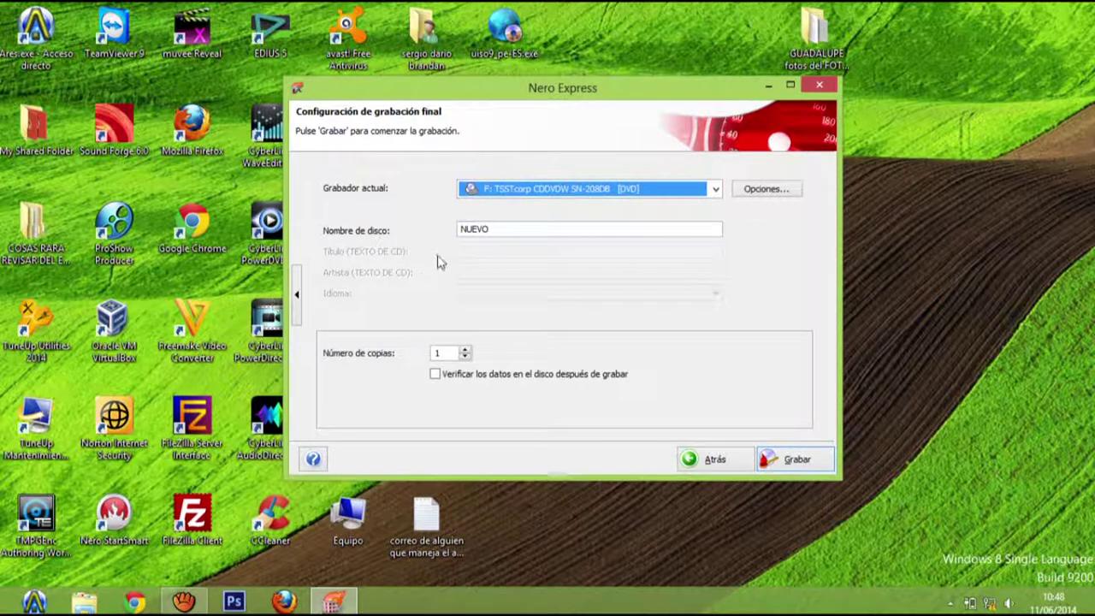
Name the disc "Los 50 de" followed by the celebrated person's first name.
double_click(496, 229)
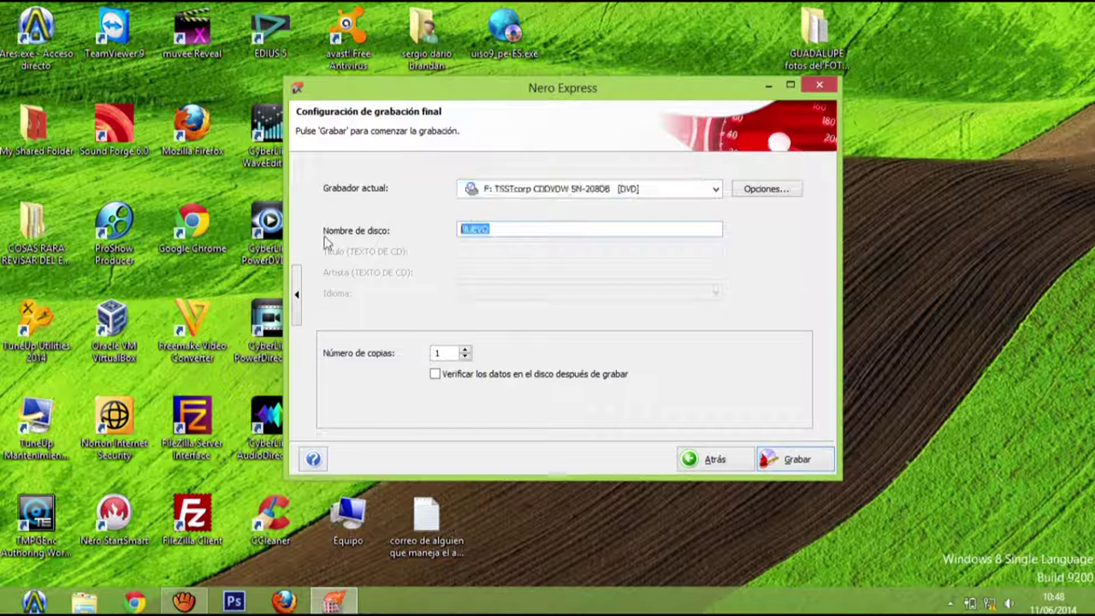
text(LOs)
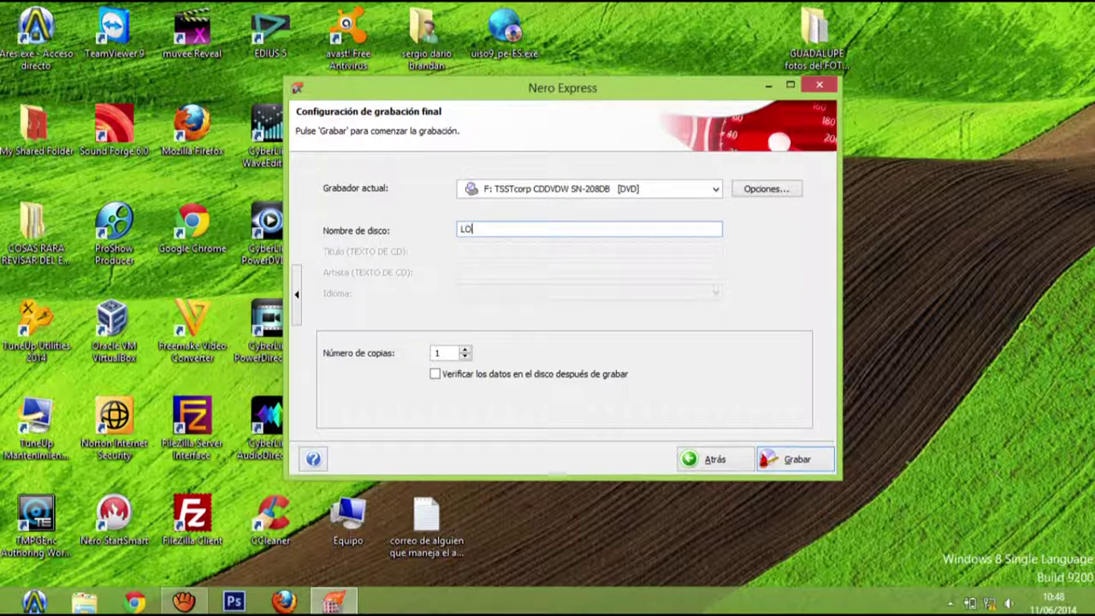
key(BackSpace)
key(BackSpace)
text(os 50 de Mirta)
click(488, 229)
key(BackSpace)
text(0)
click(525, 229)
Set the writing speed to 4x (5.540 KB/s) in the expanded burn configuration and collapse it again.
click(296, 310)
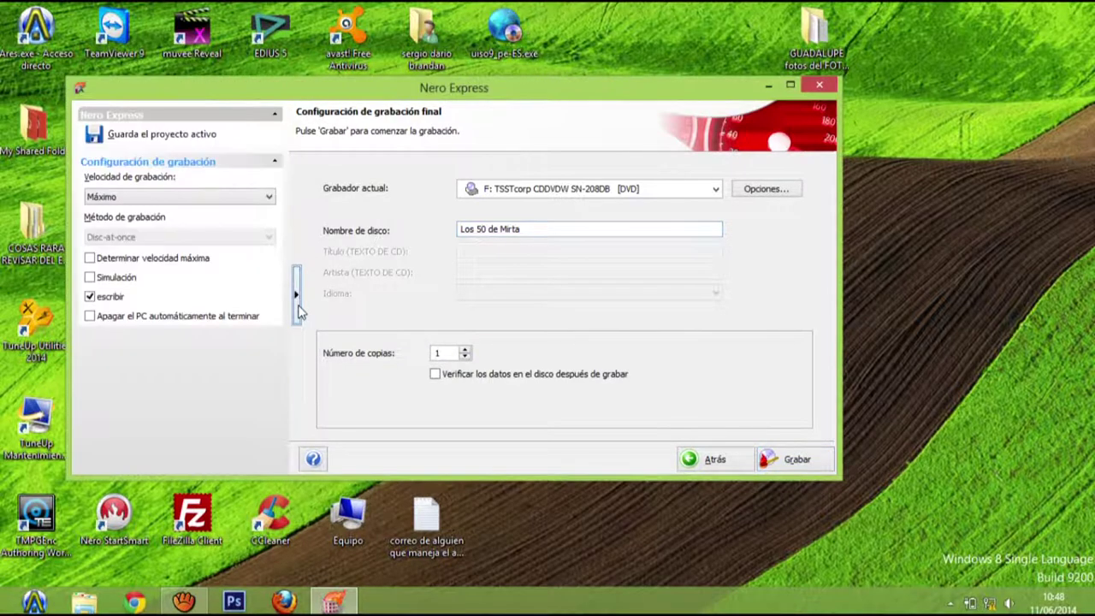
click(220, 204)
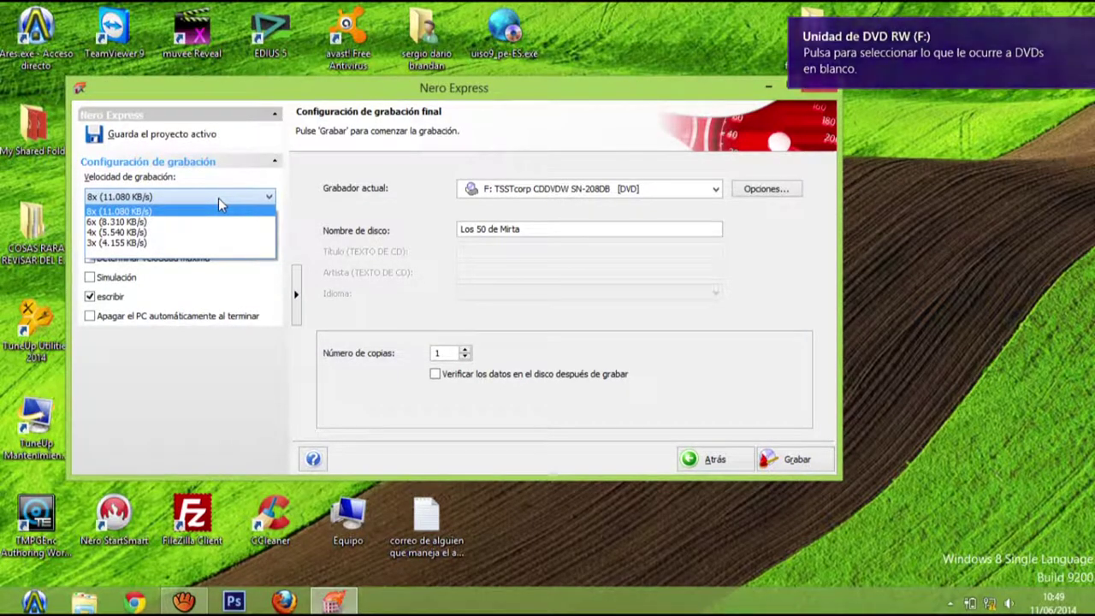
click(303, 280)
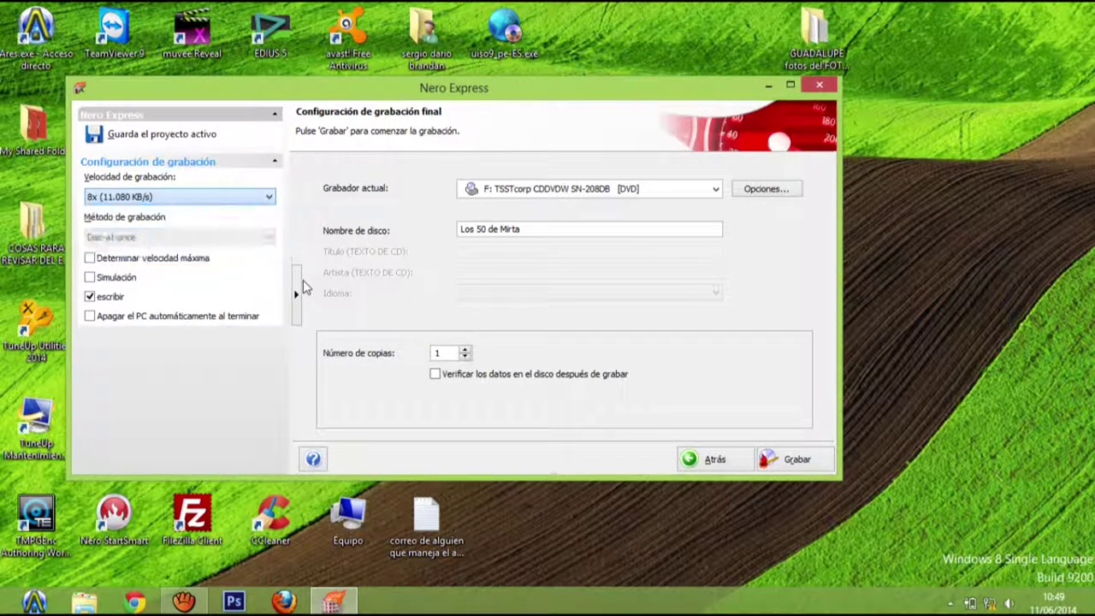
click(269, 197)
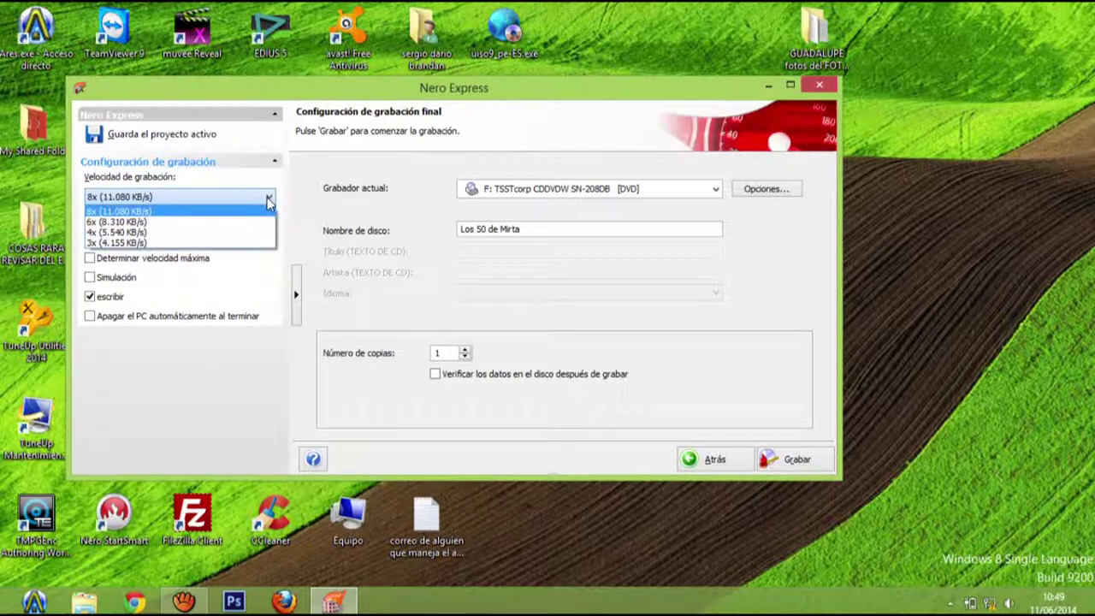
click(237, 231)
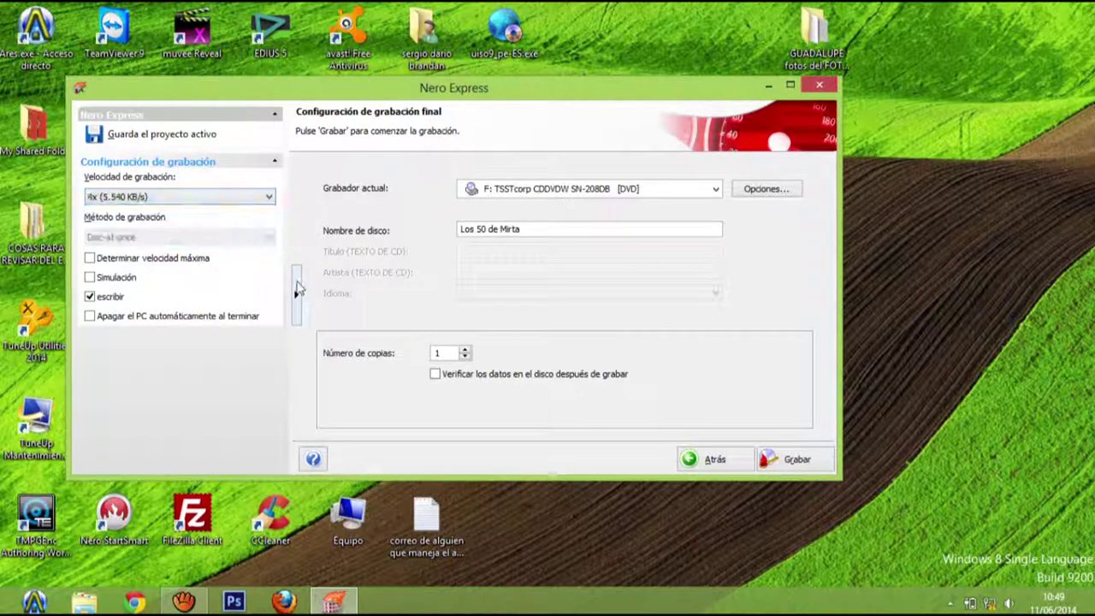
click(298, 289)
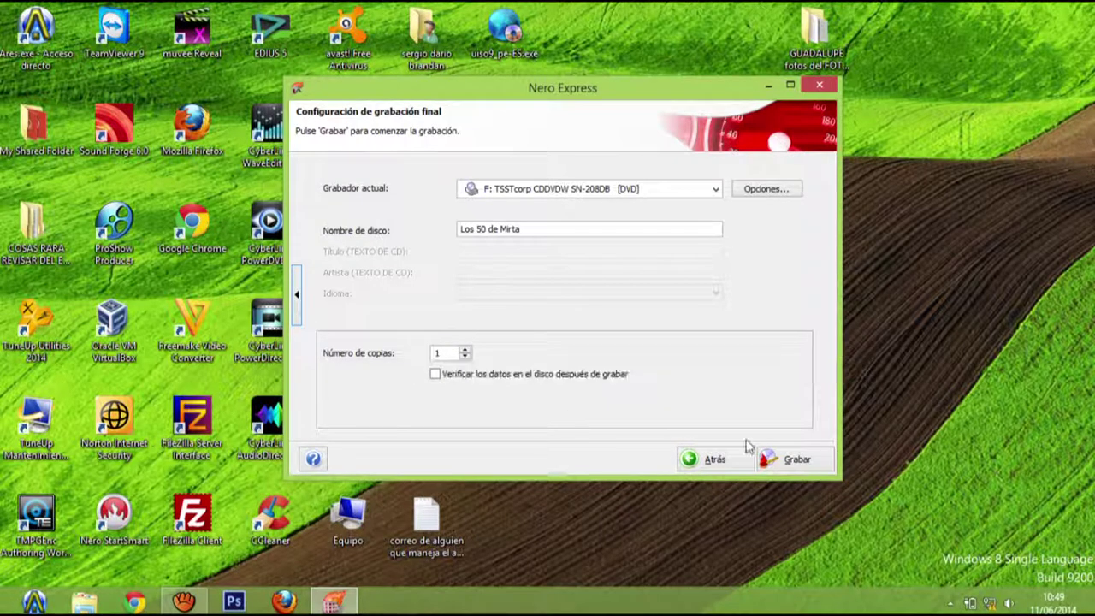
Try to burn the DVD-video project, cancelling the process and leaving the burn report.
click(789, 461)
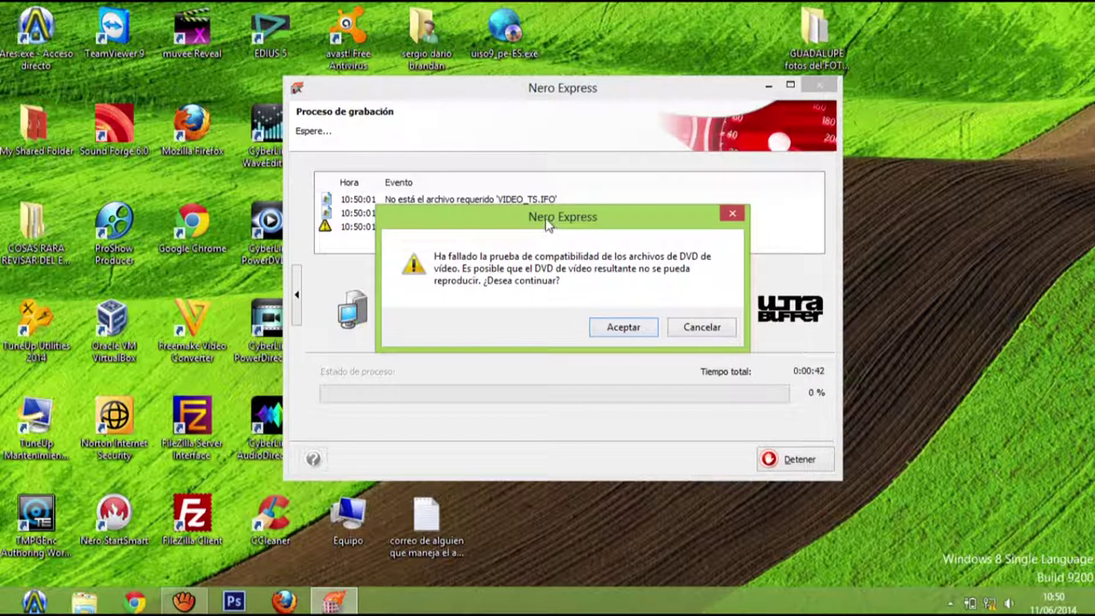
drag(546, 224, 531, 353)
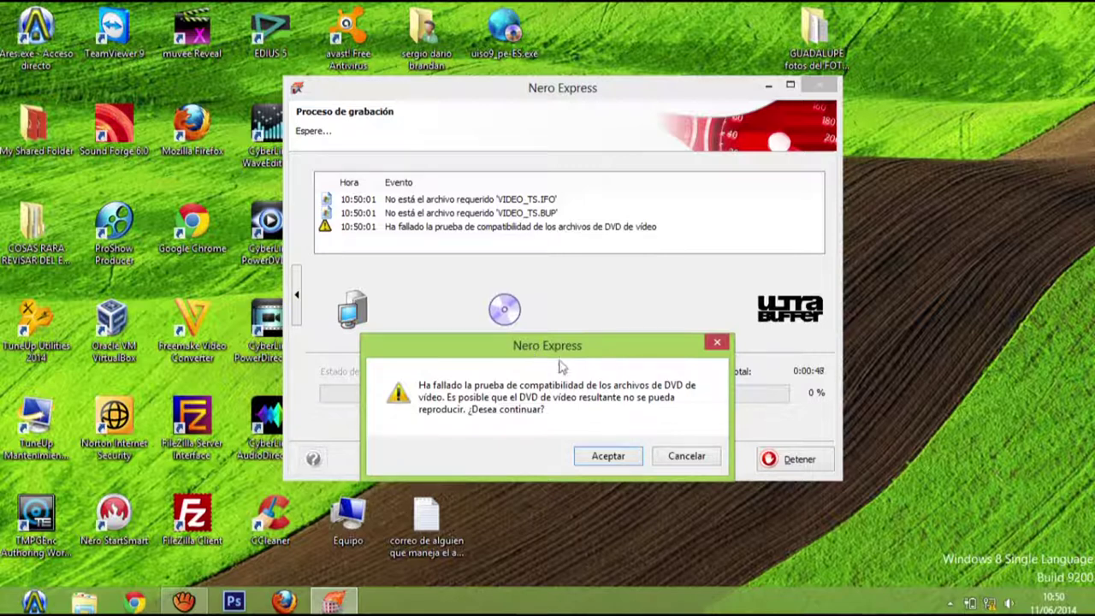
click(684, 457)
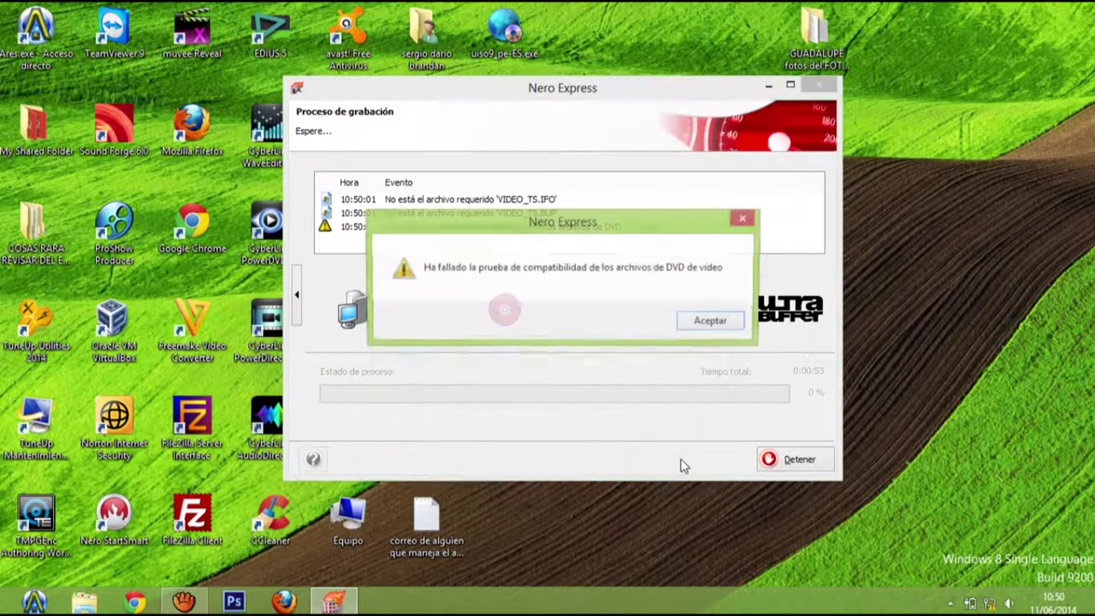
click(711, 325)
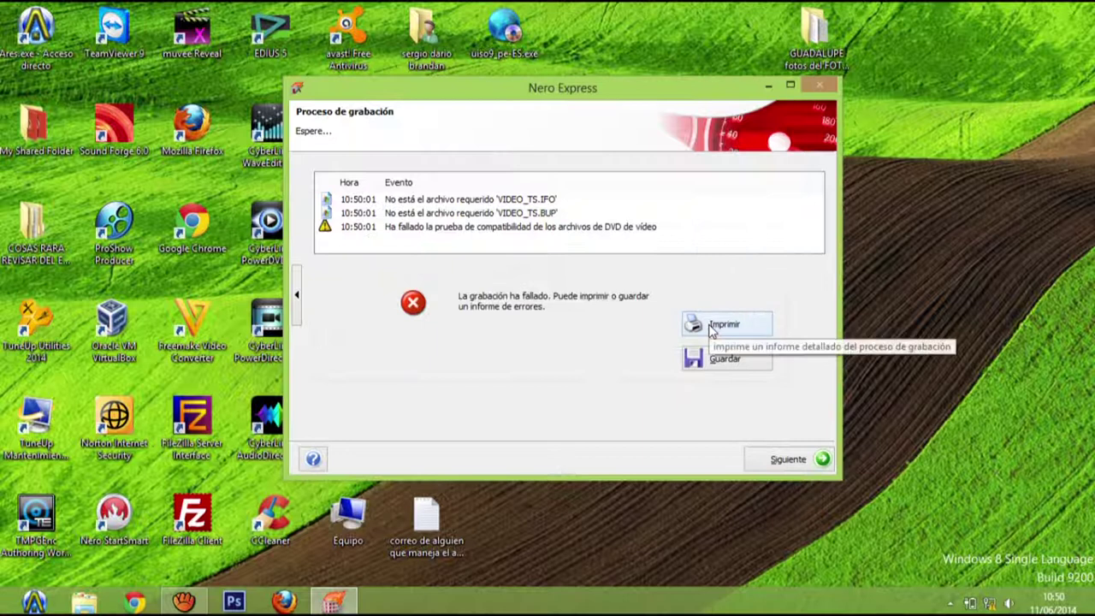
click(796, 467)
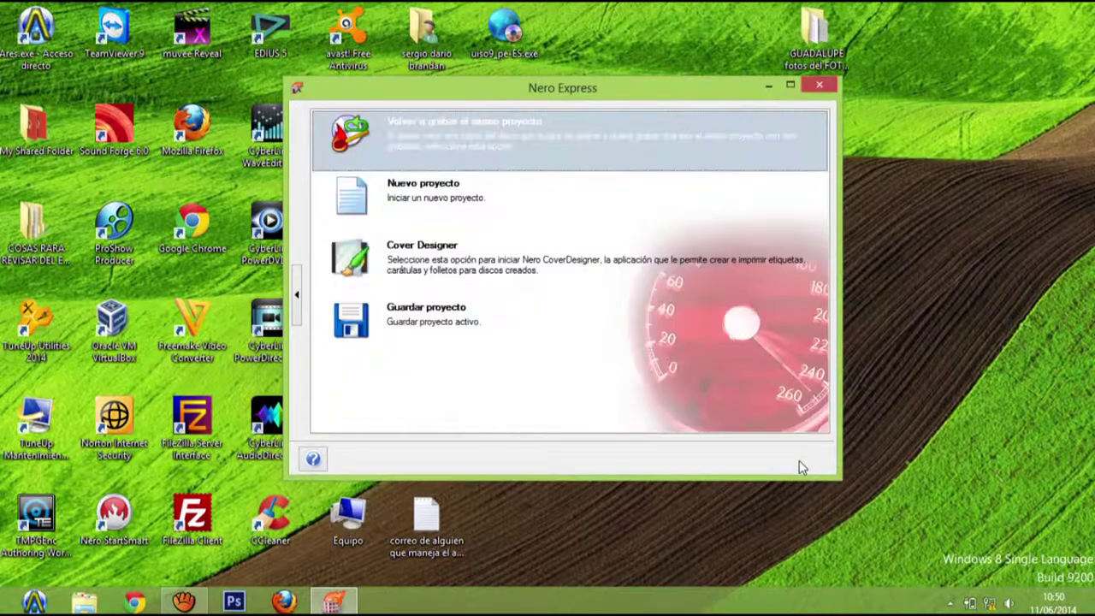
Try adding VTS_01_1.VOB to a new data DVD project, and close that project without saving.
click(481, 193)
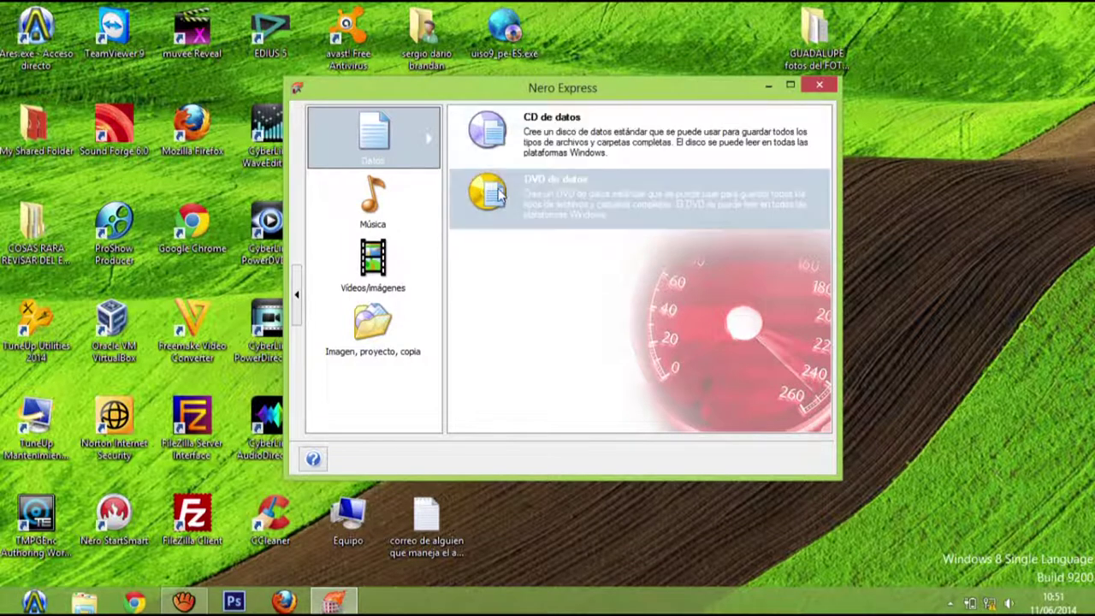
click(486, 194)
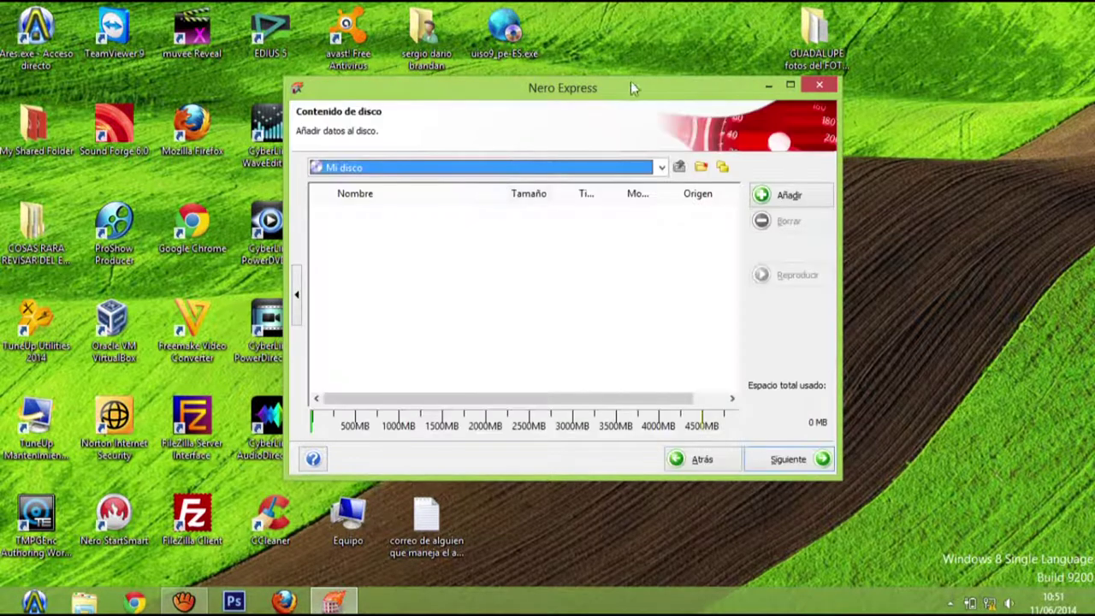
drag(624, 91, 451, 94)
drag(721, 248, 472, 279)
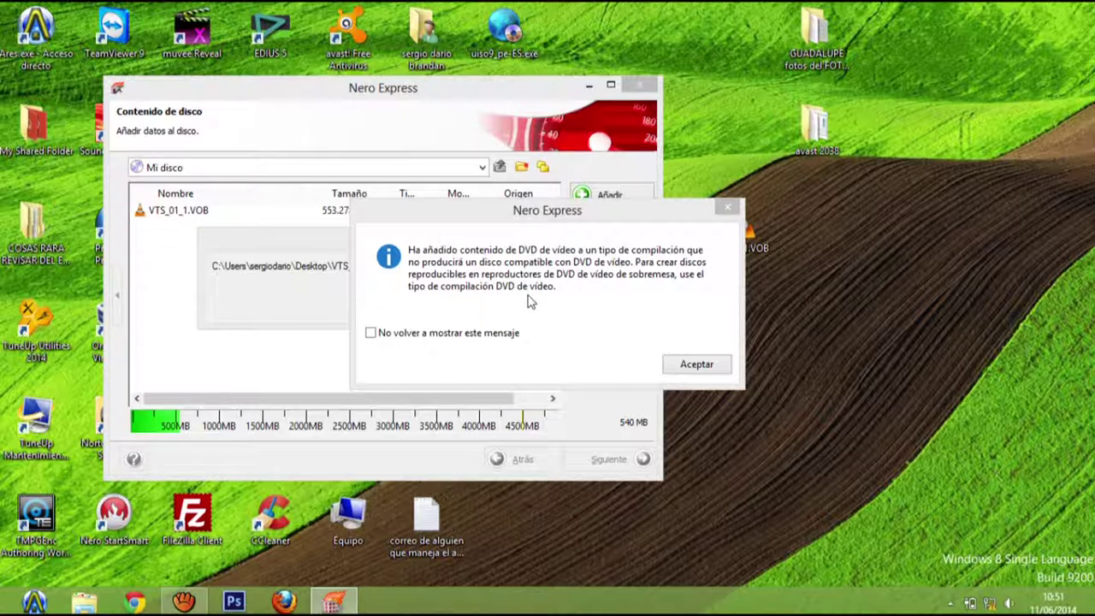
click(716, 368)
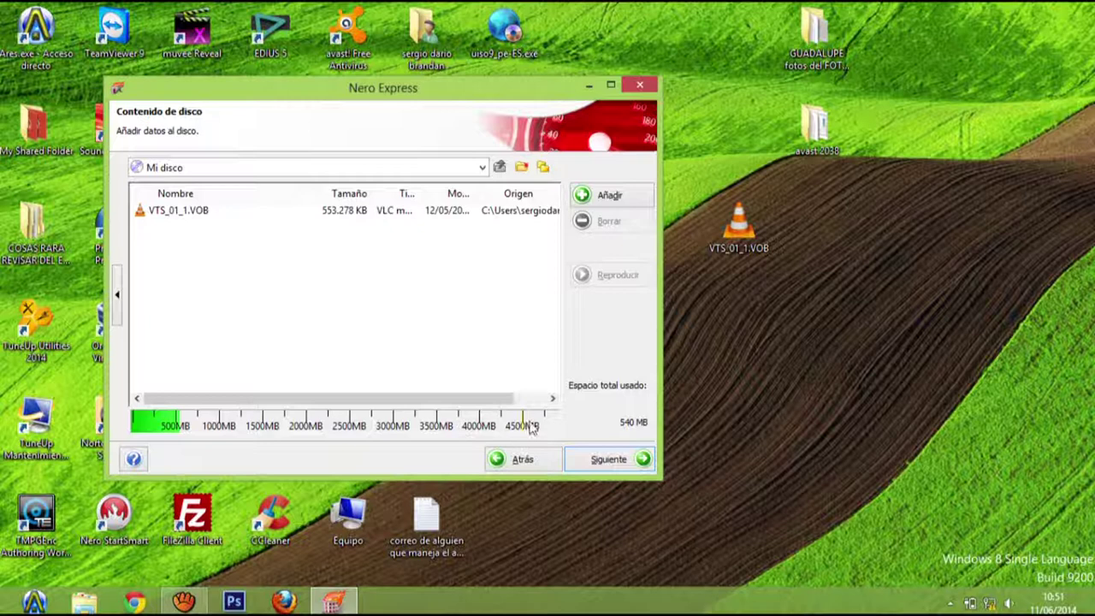
click(641, 86)
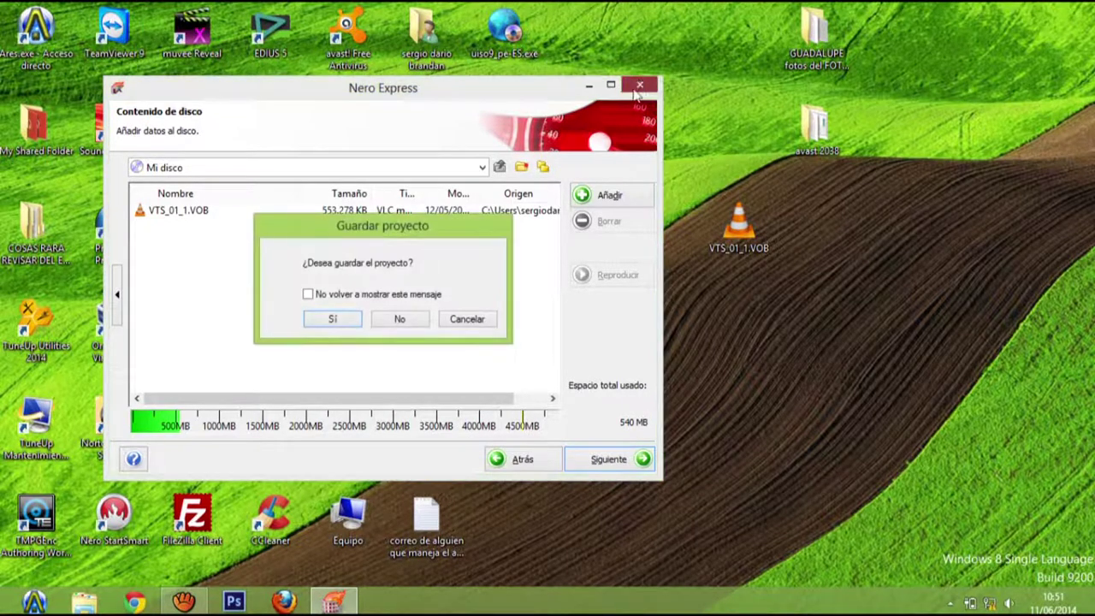
click(416, 322)
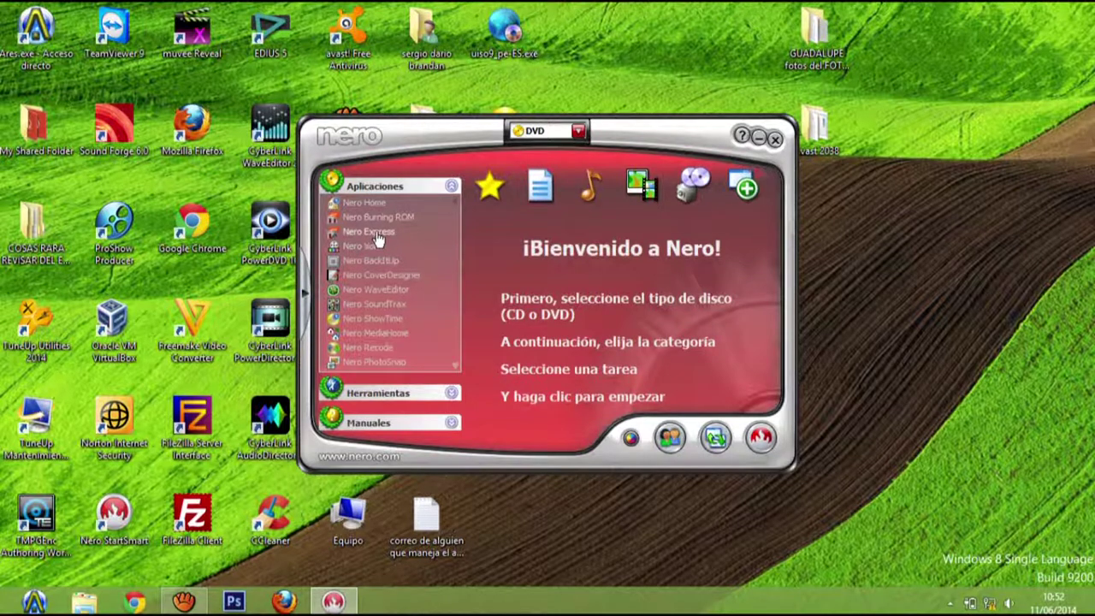
Reopen Nero Express, create a DVD-video files project containing VTS_01_1.VOB and proceed to the final burn settings.
click(381, 236)
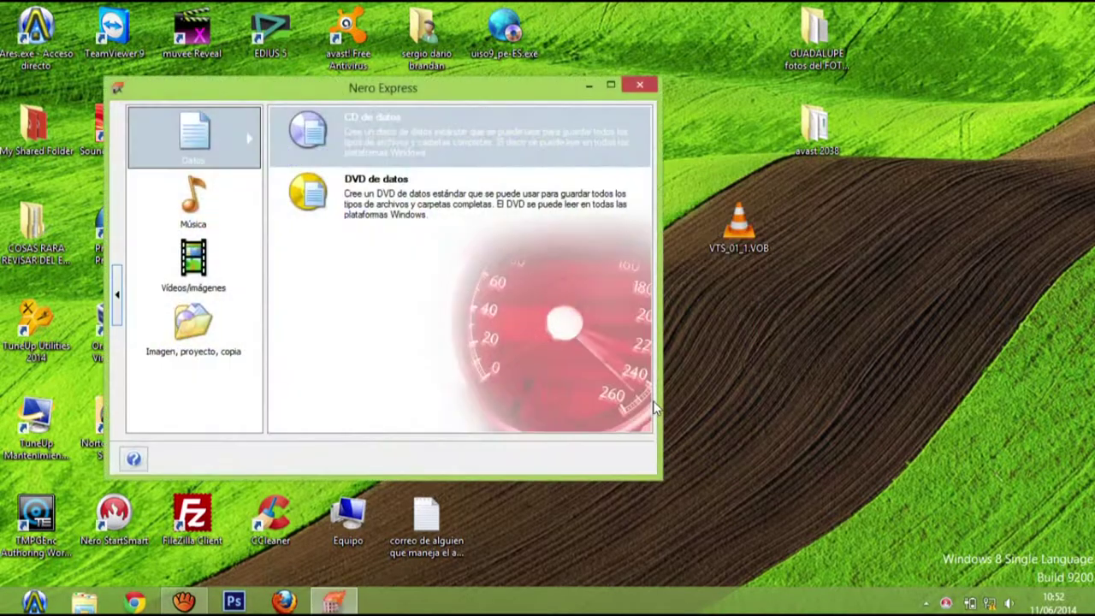
click(204, 263)
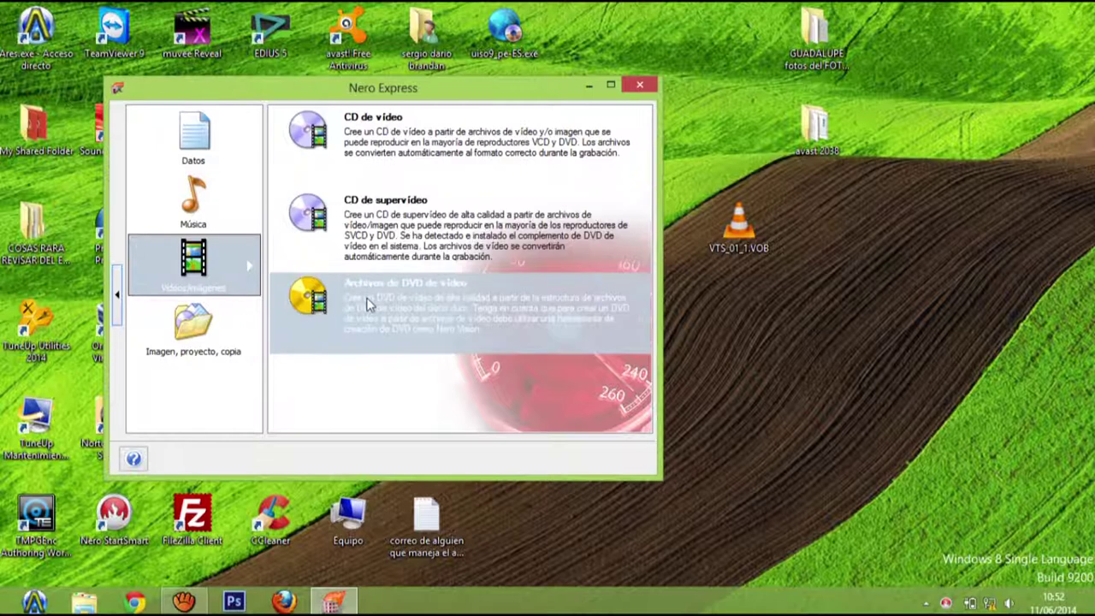
click(367, 303)
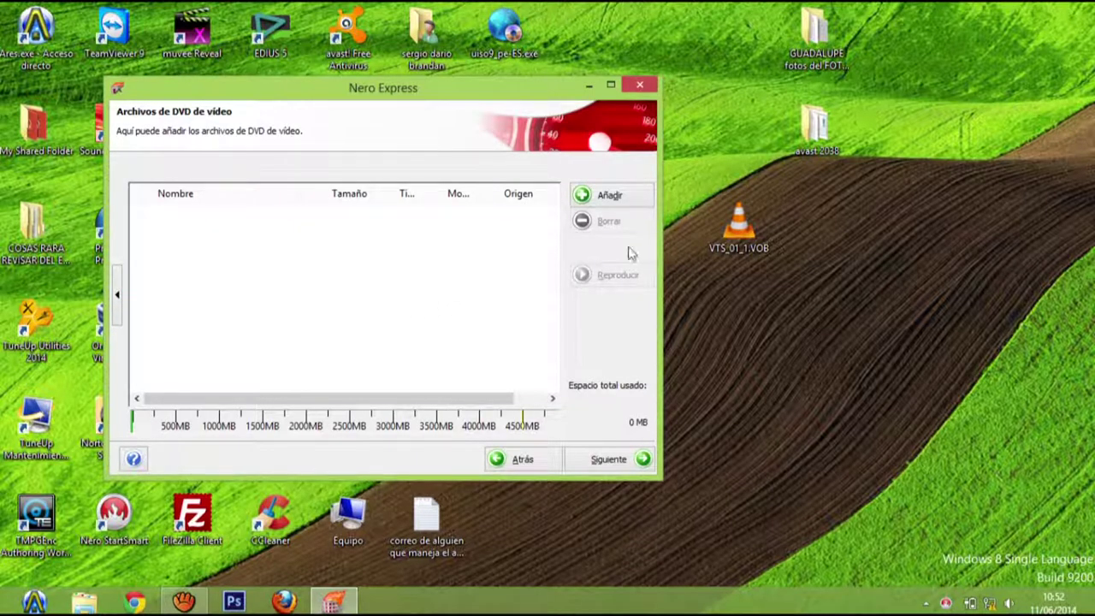
drag(717, 233, 462, 262)
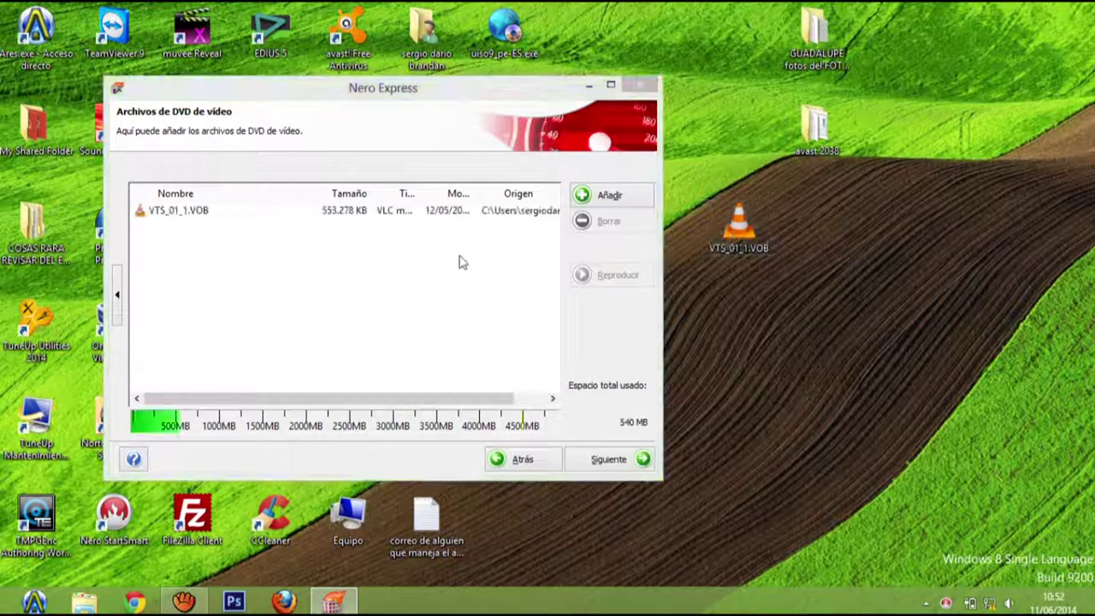
click(608, 461)
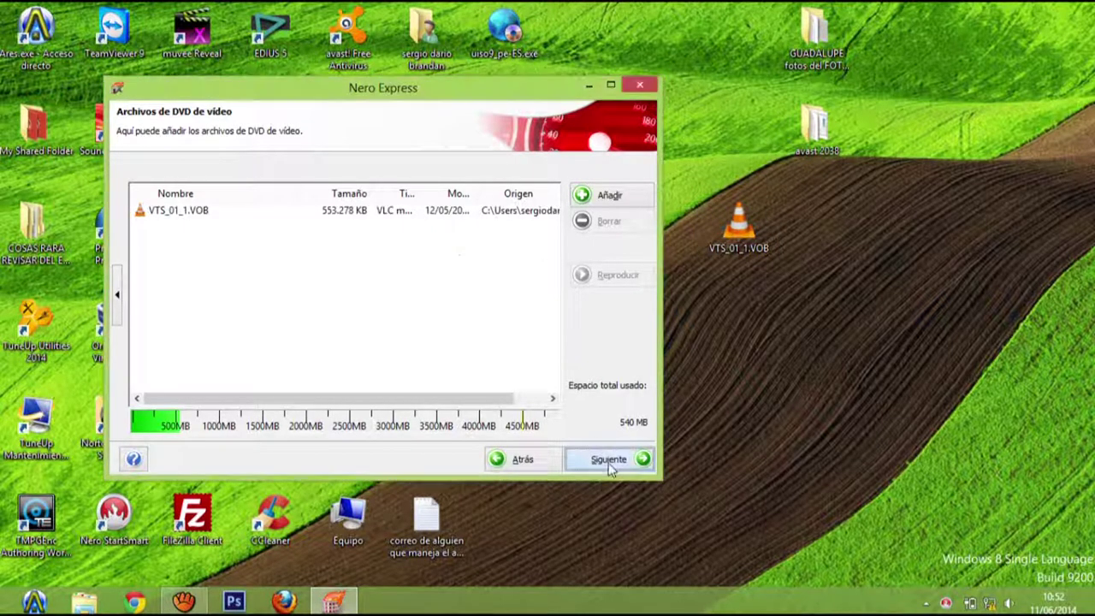
Expand the burn configuration, set the writing speed to 4x (5.540 KB/s) and collapse the configuration again.
click(118, 297)
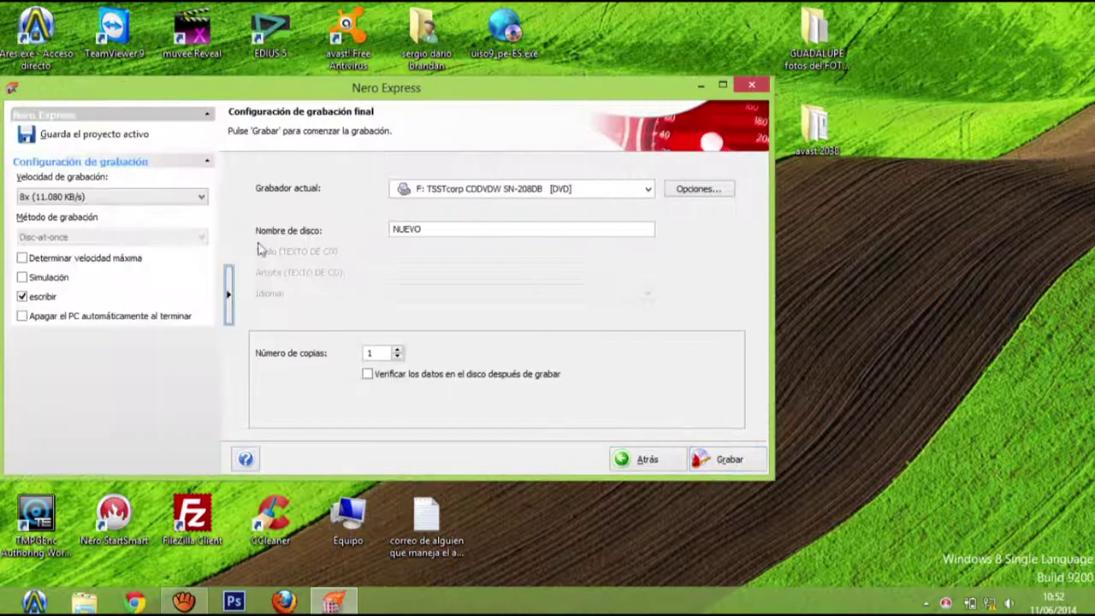
click(180, 199)
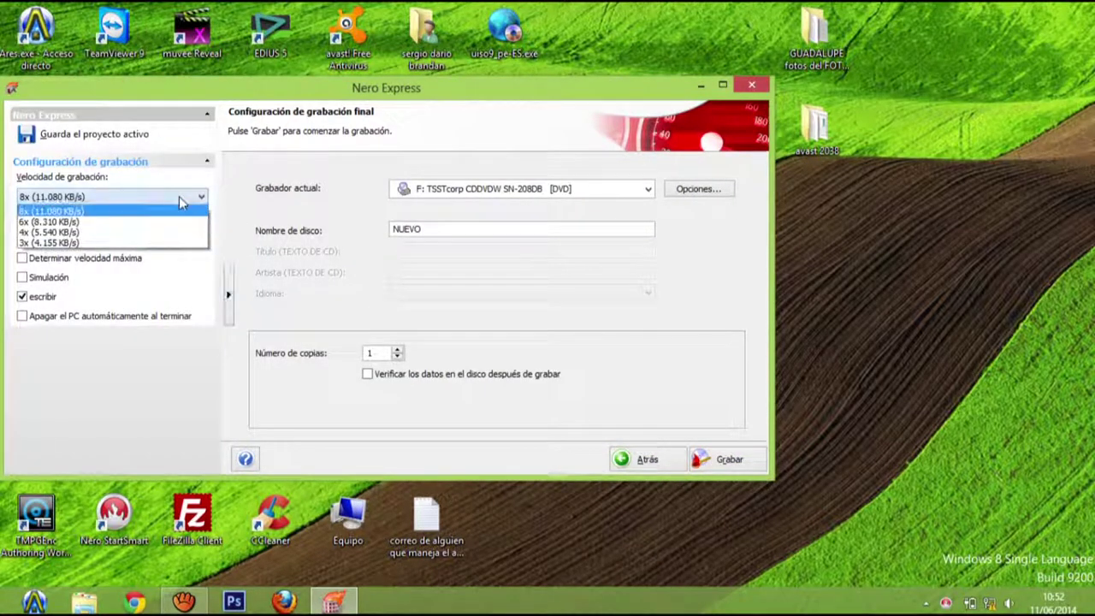
click(160, 237)
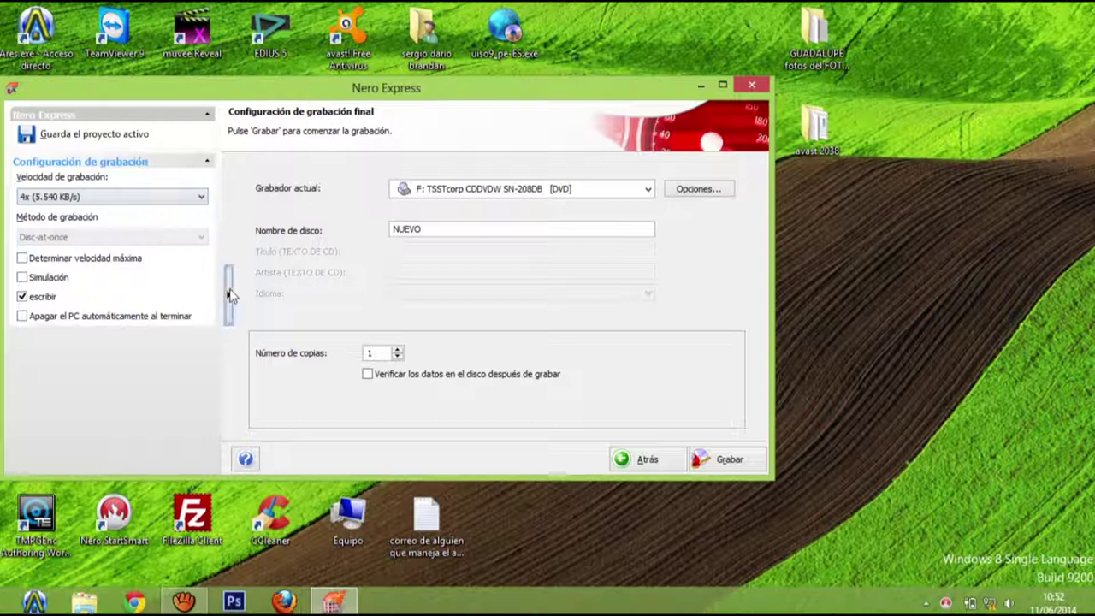
click(229, 294)
Burn the DVD-video project, choosing to continue despite the compatibility warning and the non-critical error.
click(711, 460)
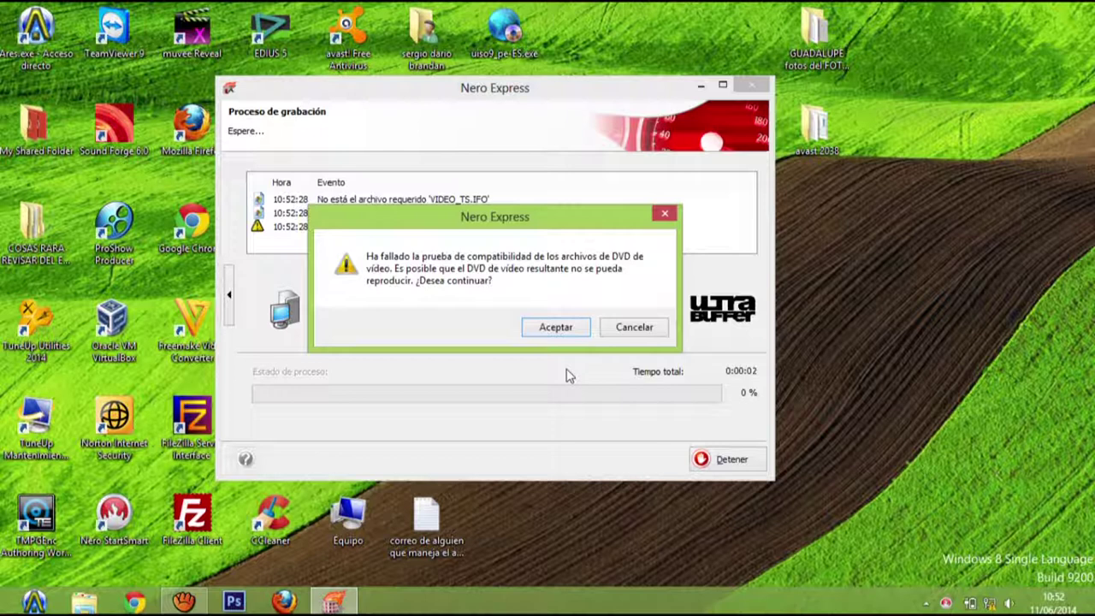
click(561, 333)
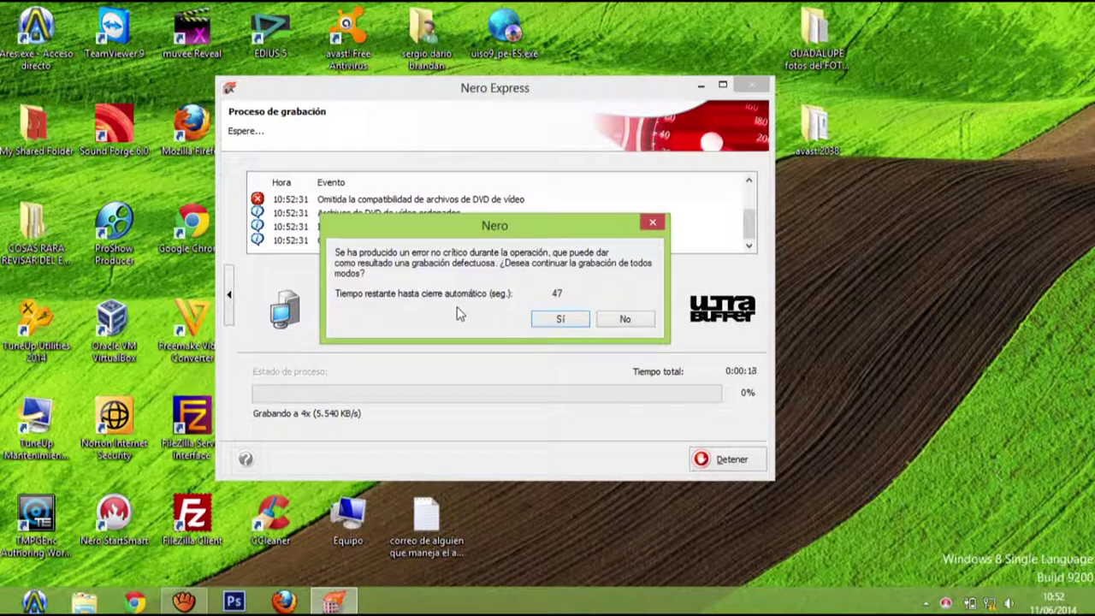
drag(478, 237, 409, 374)
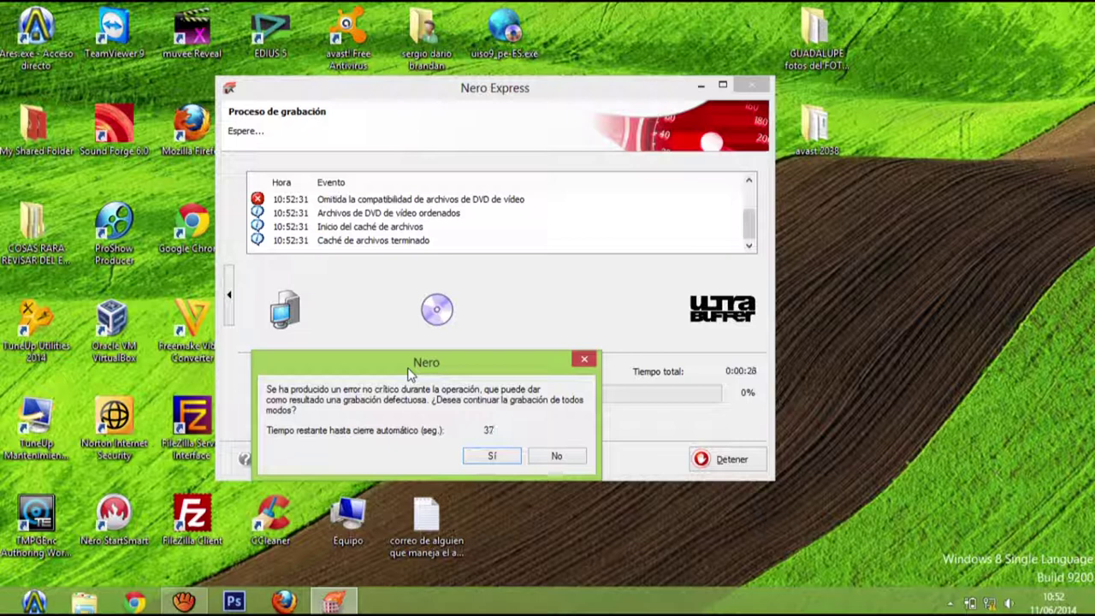
click(493, 457)
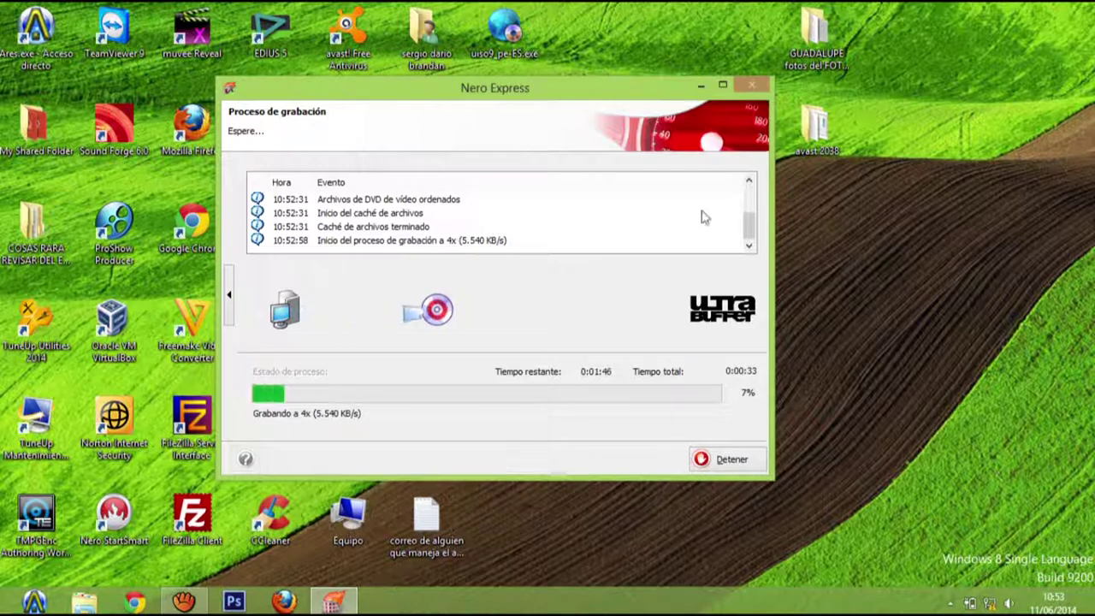
mouse_move(753, 228)
mouse_down()
mouse_move(752, 186)
mouse_move(758, 245)
mouse_up()
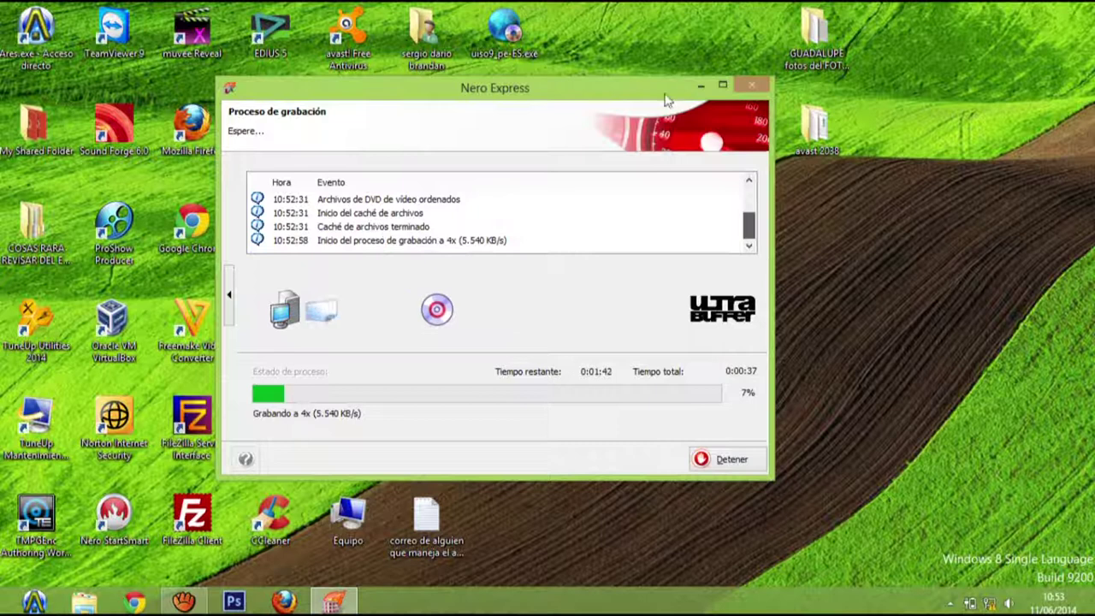
Minimize the Nero Express burn window and open Freemake Video Converter from the desktop.
mouse_move(637, 96)
mouse_down()
mouse_move(488, 58)
mouse_move(616, 131)
mouse_move(548, 107)
mouse_up()
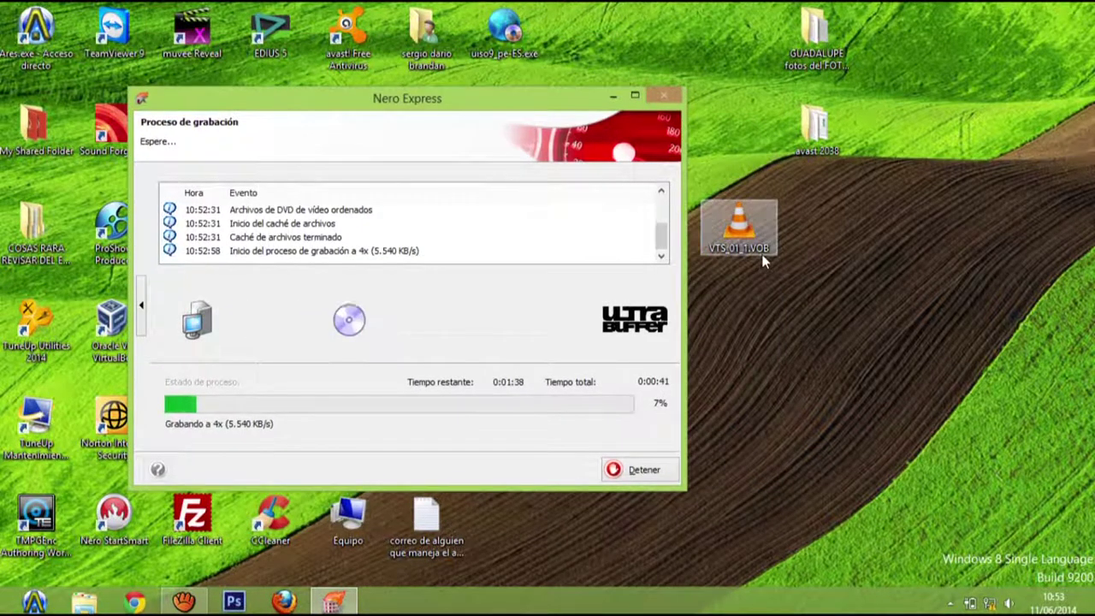
click(613, 97)
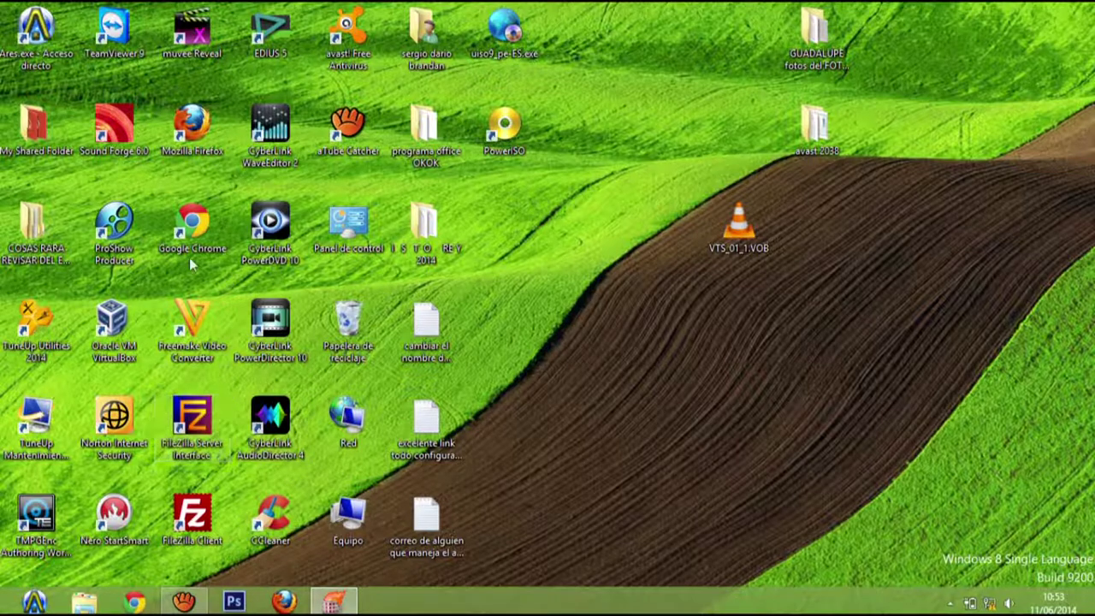
click(197, 318)
double_click(198, 318)
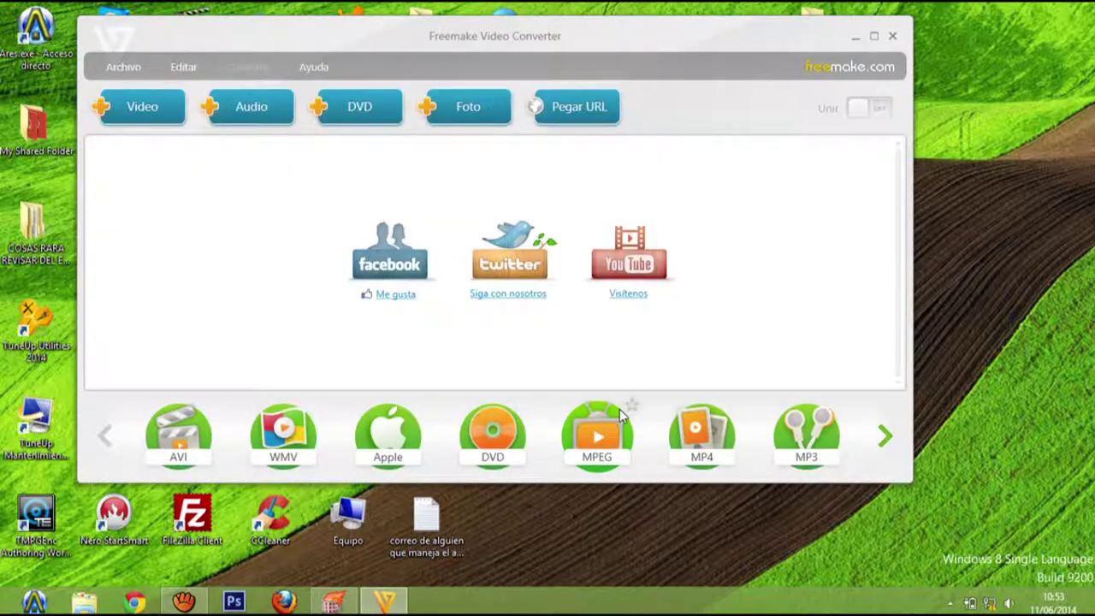
Move the desktop file VTS_01_1.VOB clear of the Freemake Video Converter window and reposition that window.
drag(695, 36, 654, 35)
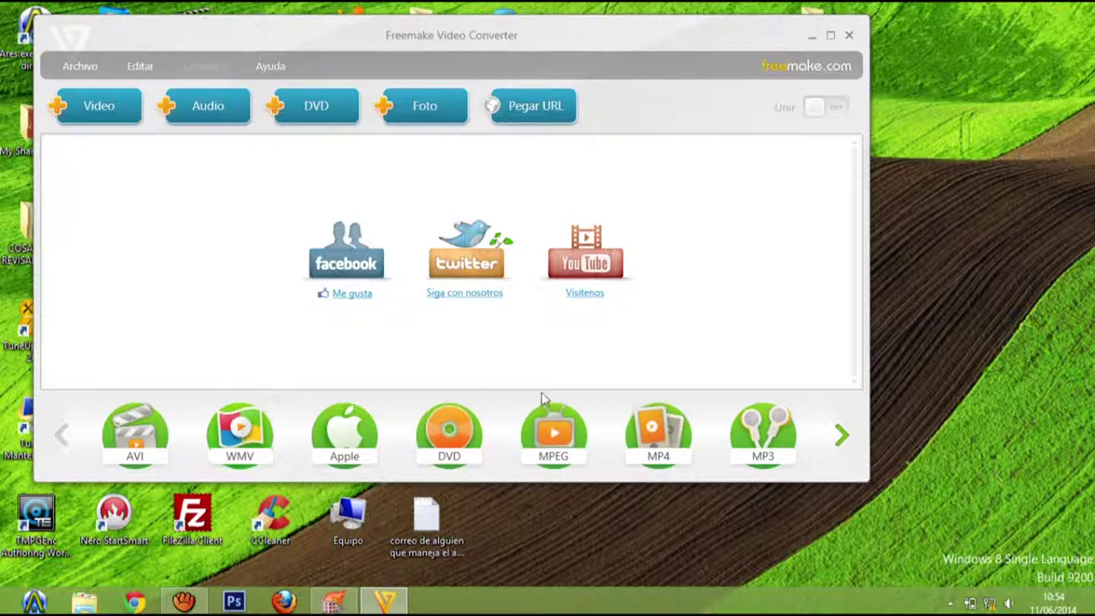
drag(641, 43, 427, 103)
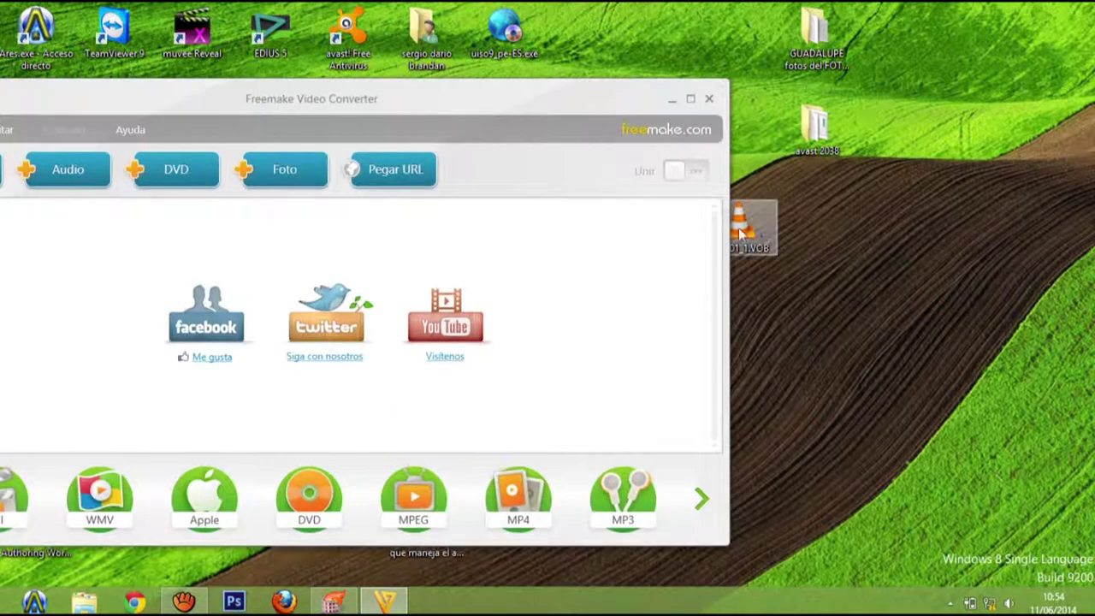
drag(753, 224, 956, 321)
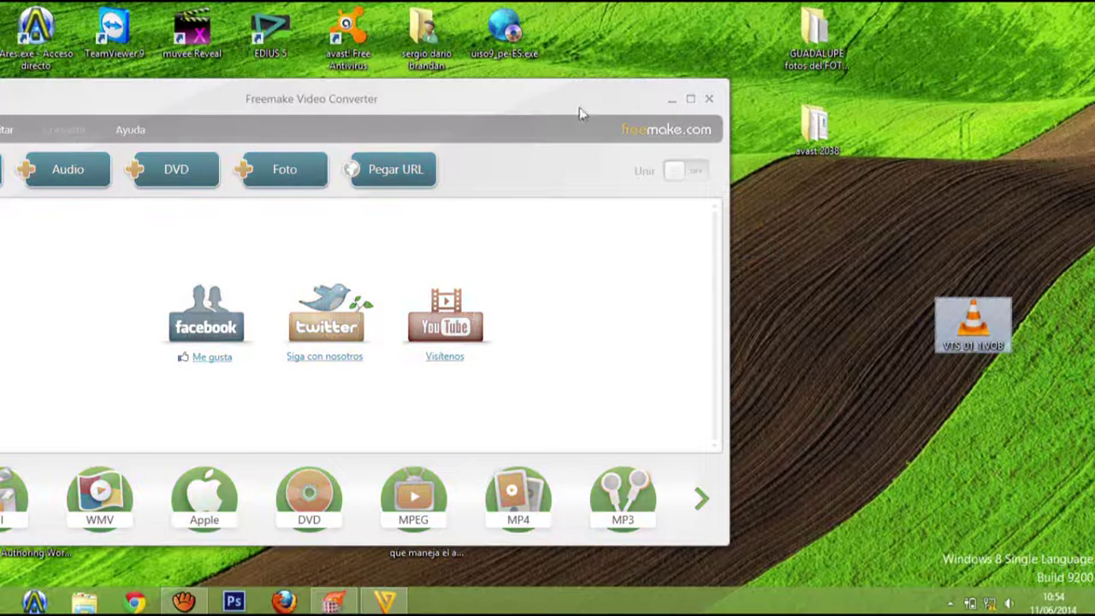
drag(579, 104, 713, 77)
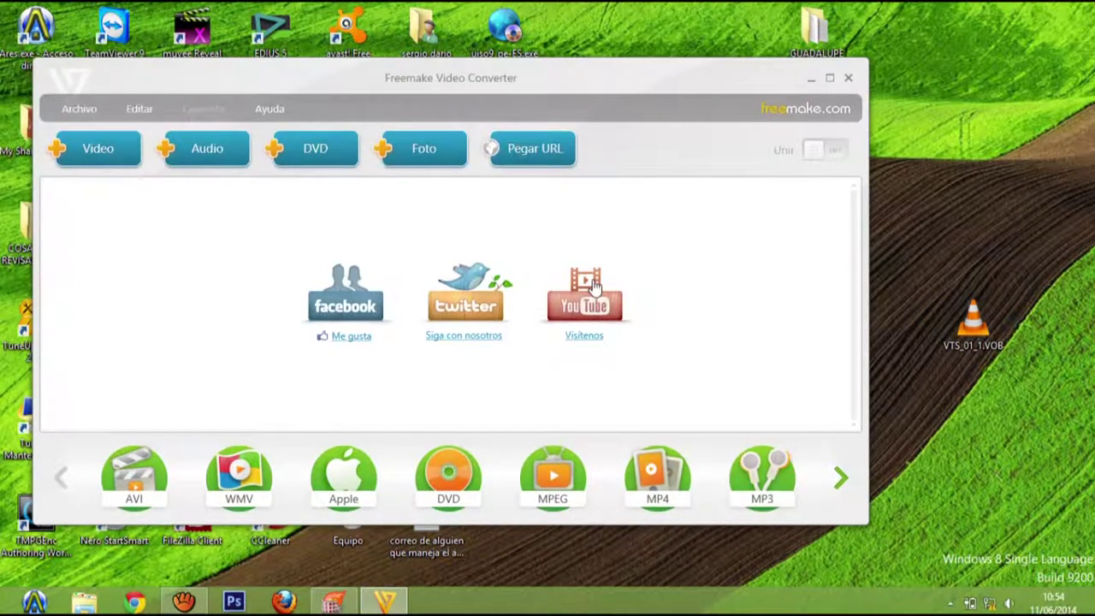
Browse Freemake Video Converter's output formats to the end of the list and check the burn progress in Nero Express.
click(840, 479)
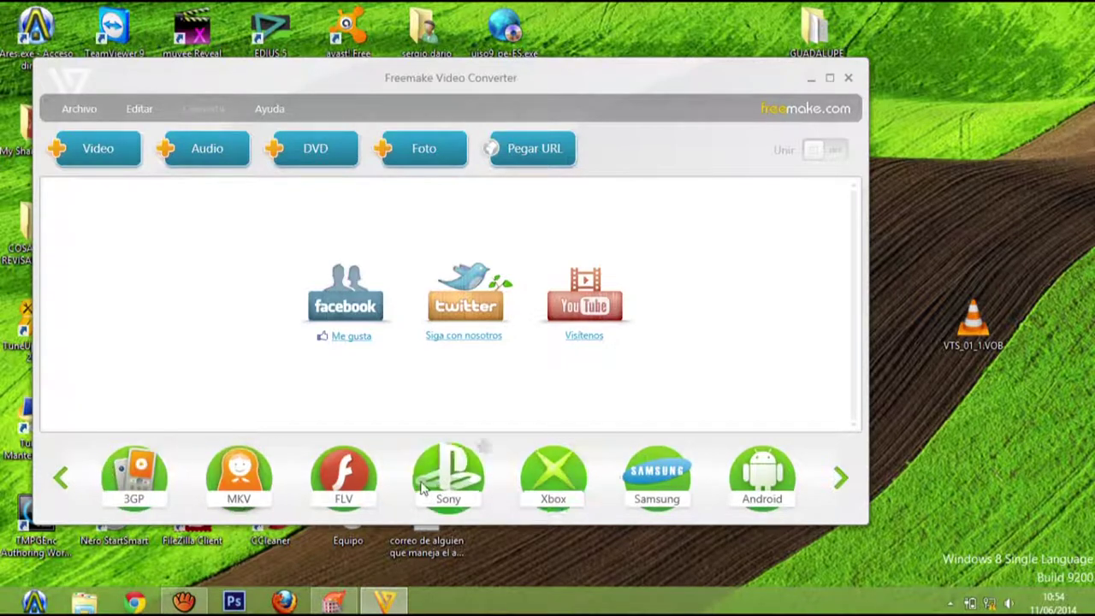
click(837, 491)
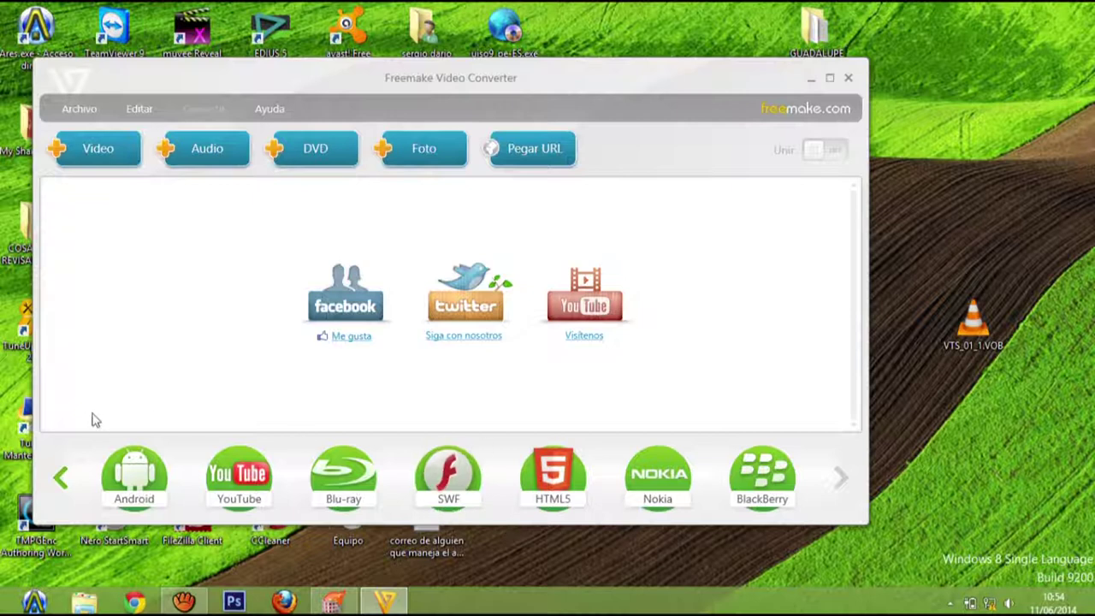
click(336, 603)
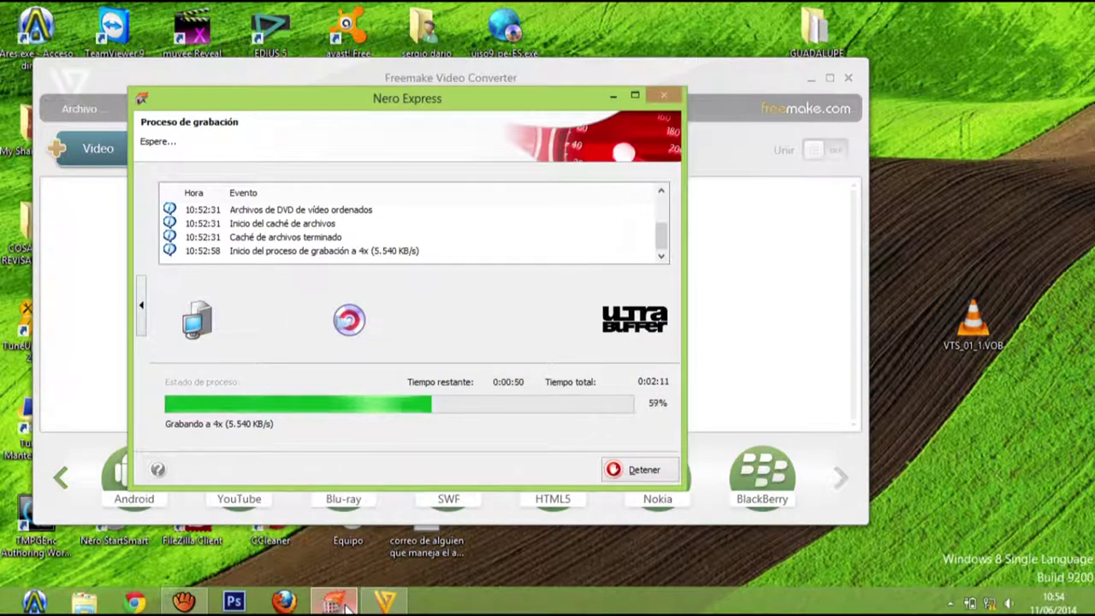
Switch to aTube Catcher, view its video downloader, minimize it and return to Freemake Video Converter.
click(193, 602)
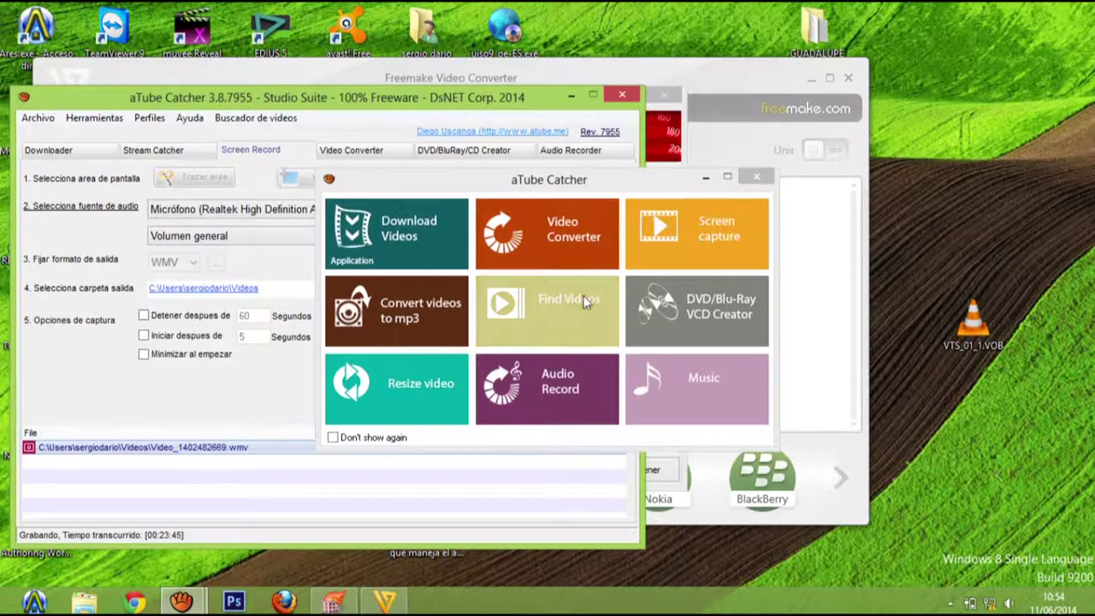
click(704, 179)
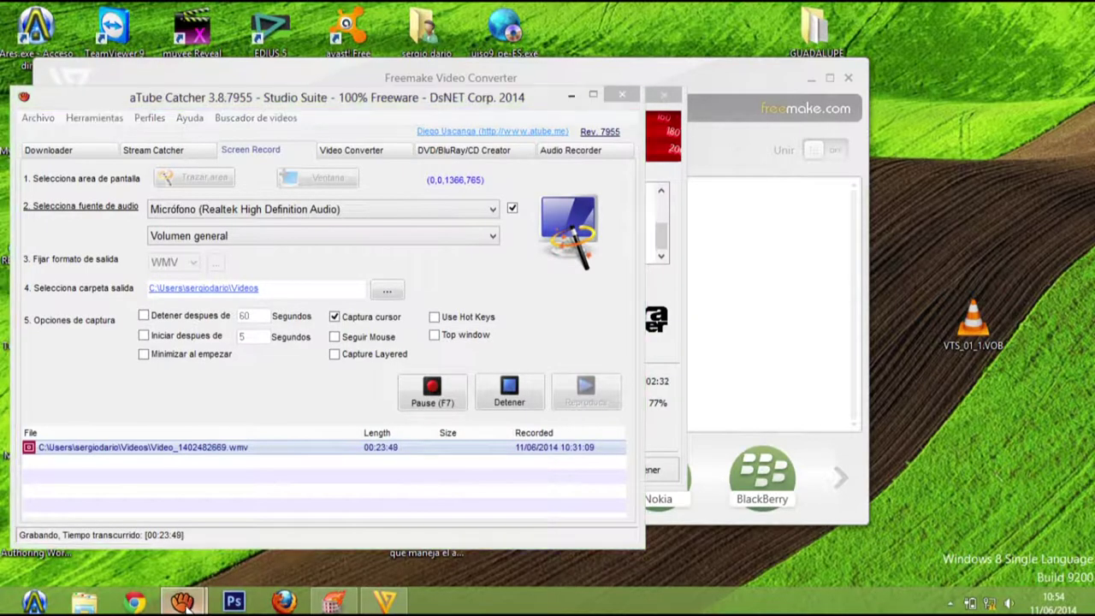
mouse_move(184, 603)
click(247, 479)
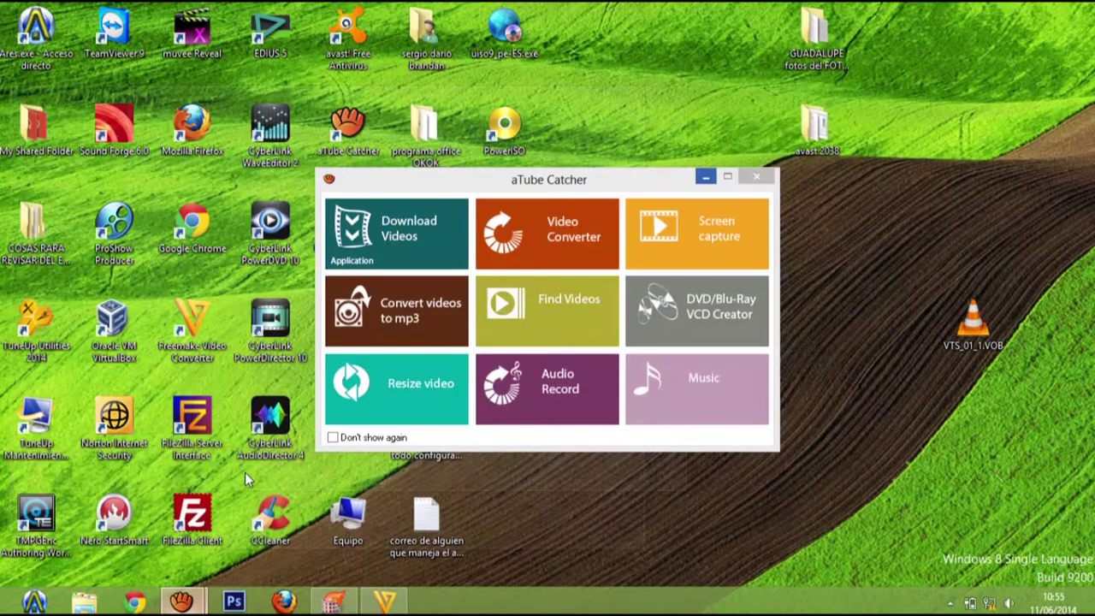
click(400, 226)
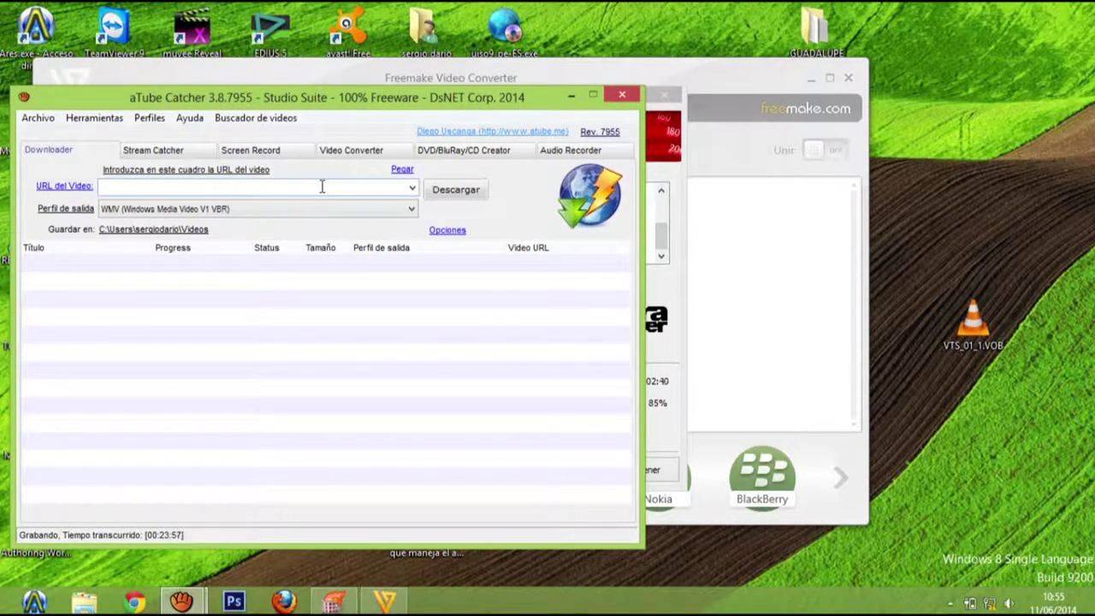
click(569, 96)
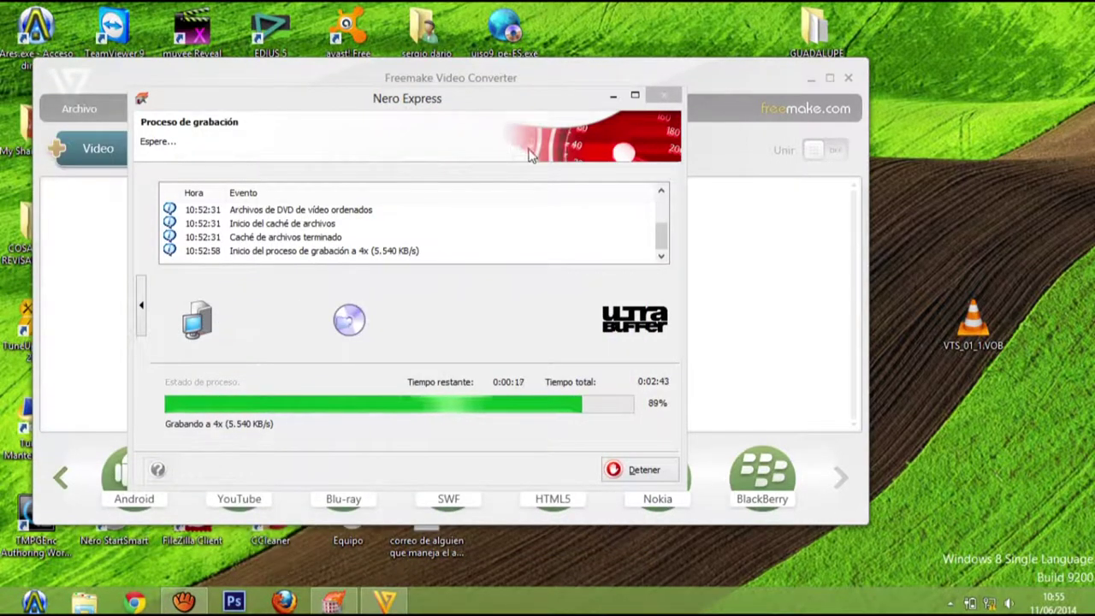
click(758, 79)
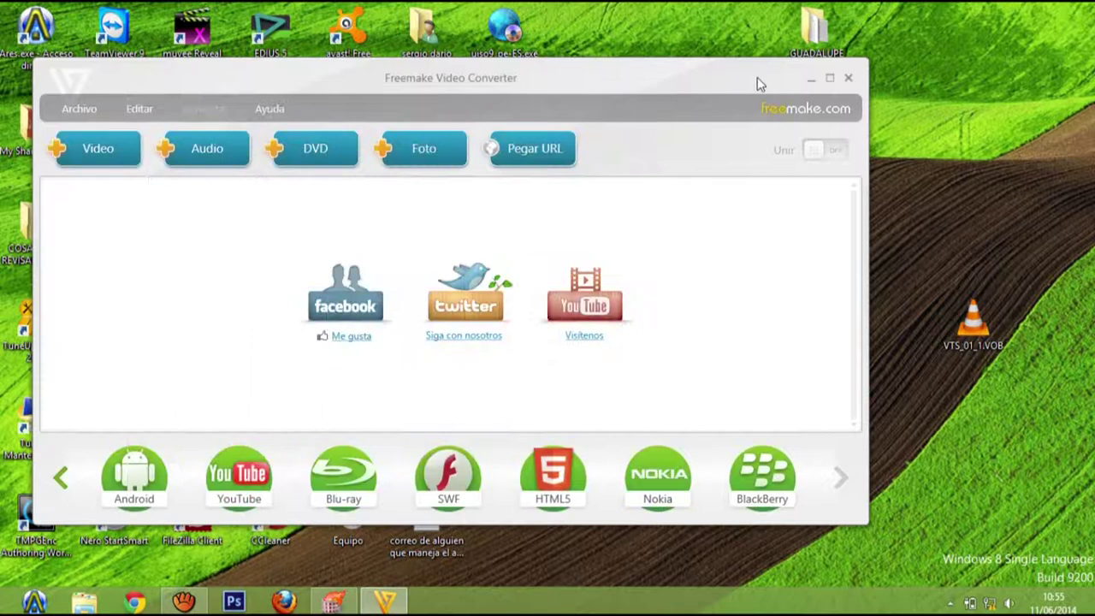